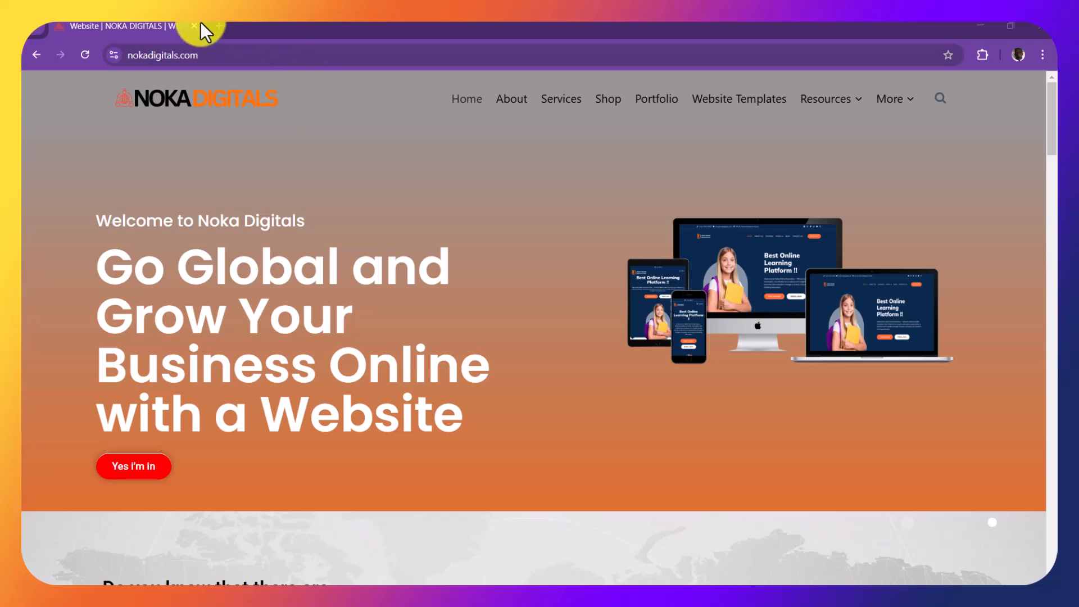
# - Open awardspace.com in a new browser tab
pyautogui.click(219, 29)
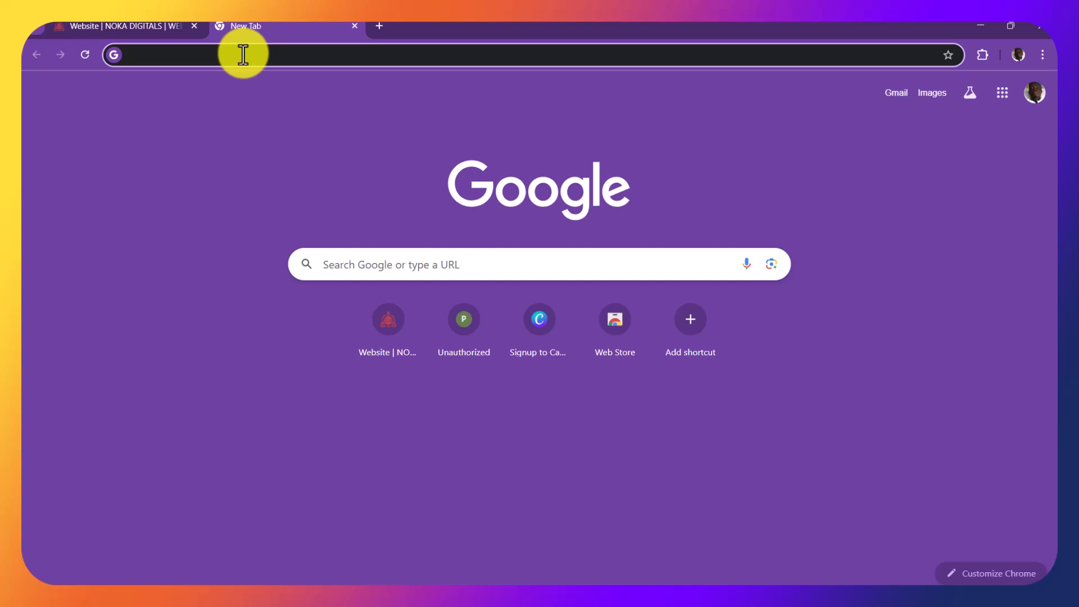
pyautogui.write('a')
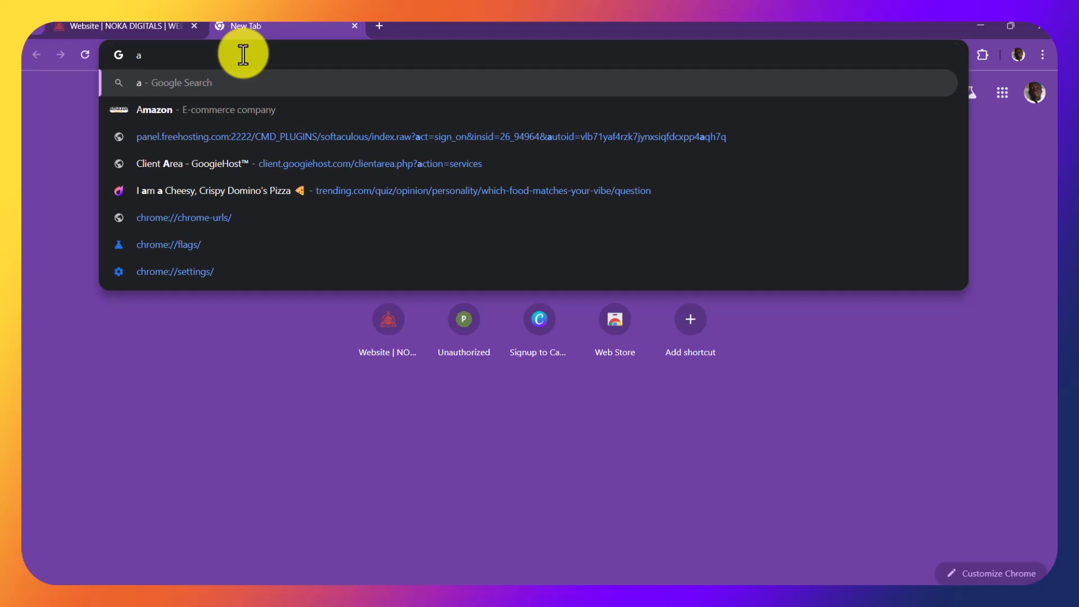
pyautogui.write('ward')
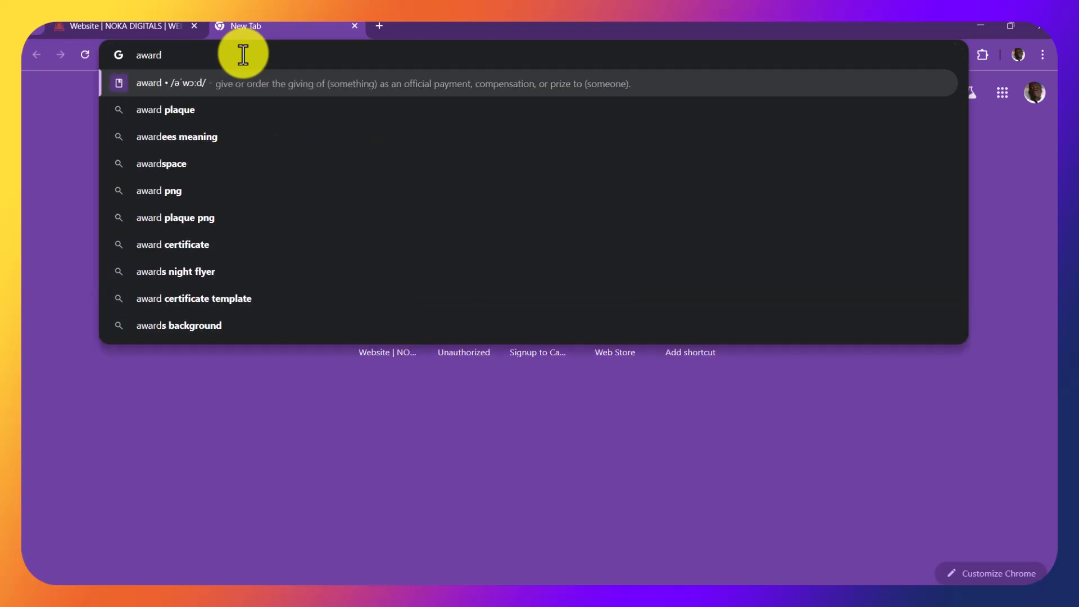
pyautogui.write('space')
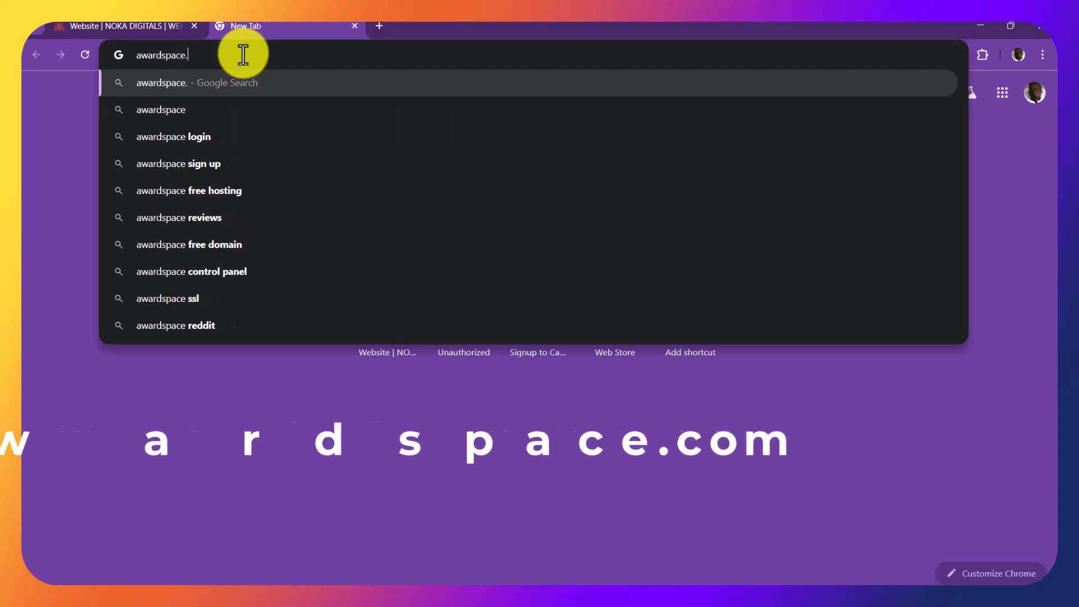
pyautogui.write('.com')
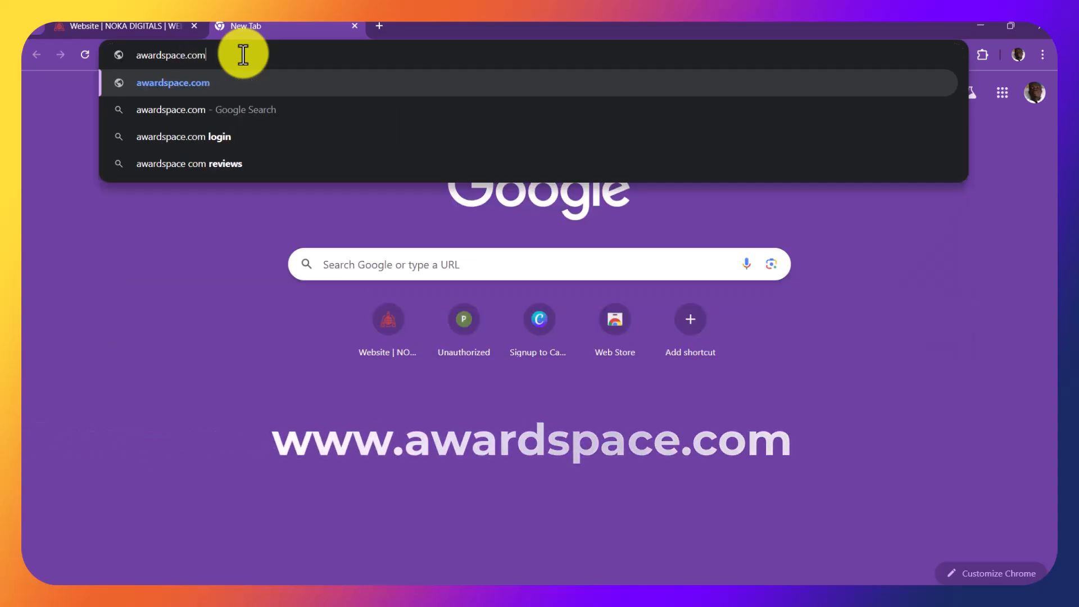
pyautogui.press('Return')
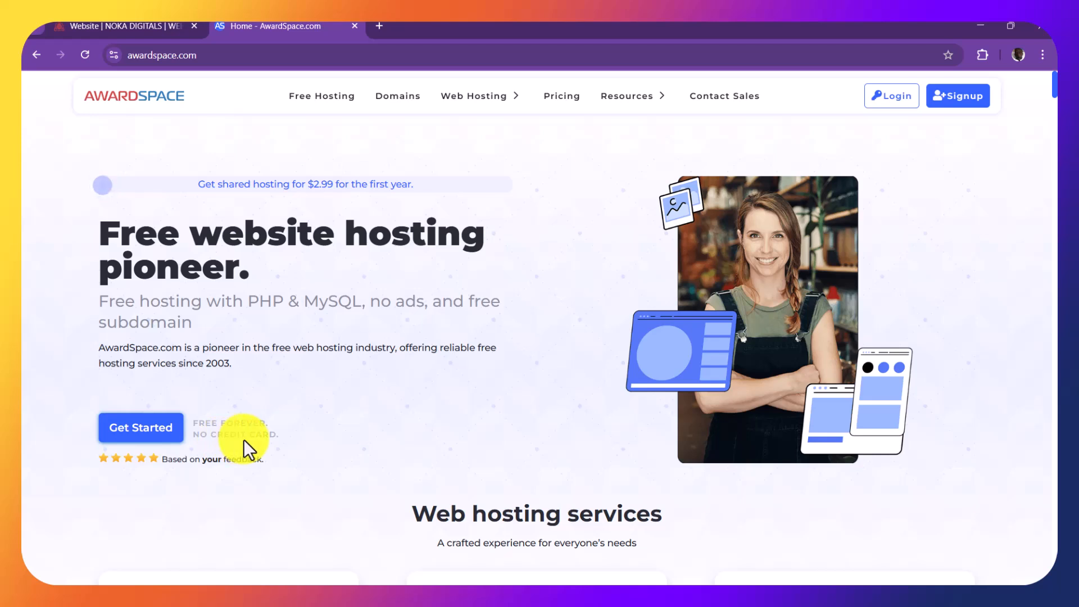
# - Register for free AwardSpace web hosting by signing in with the existing Google account and approving access
pyautogui.click(119, 441)
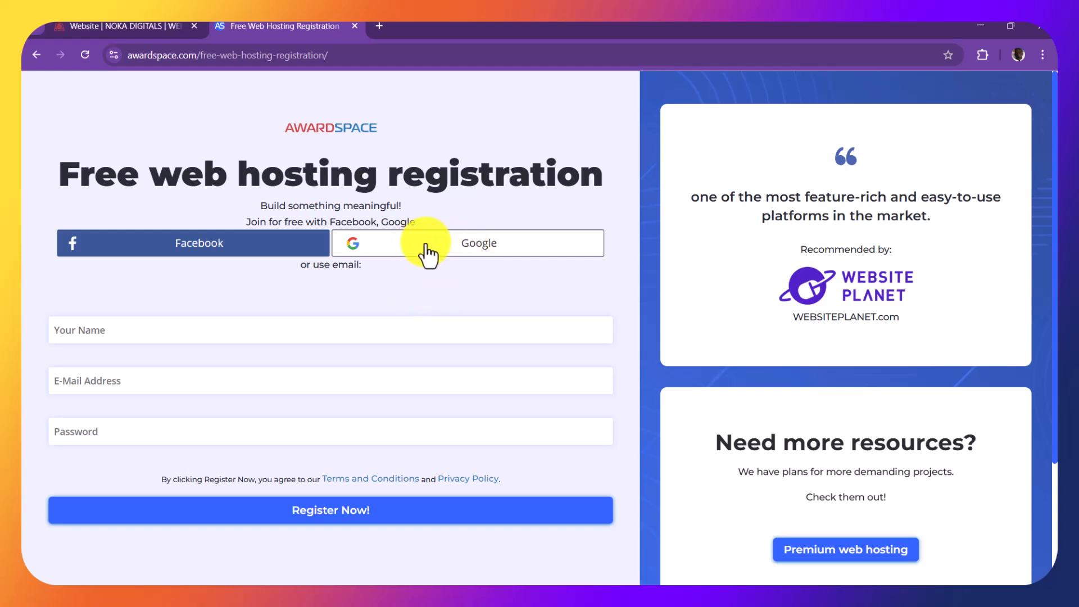
pyautogui.click(469, 250)
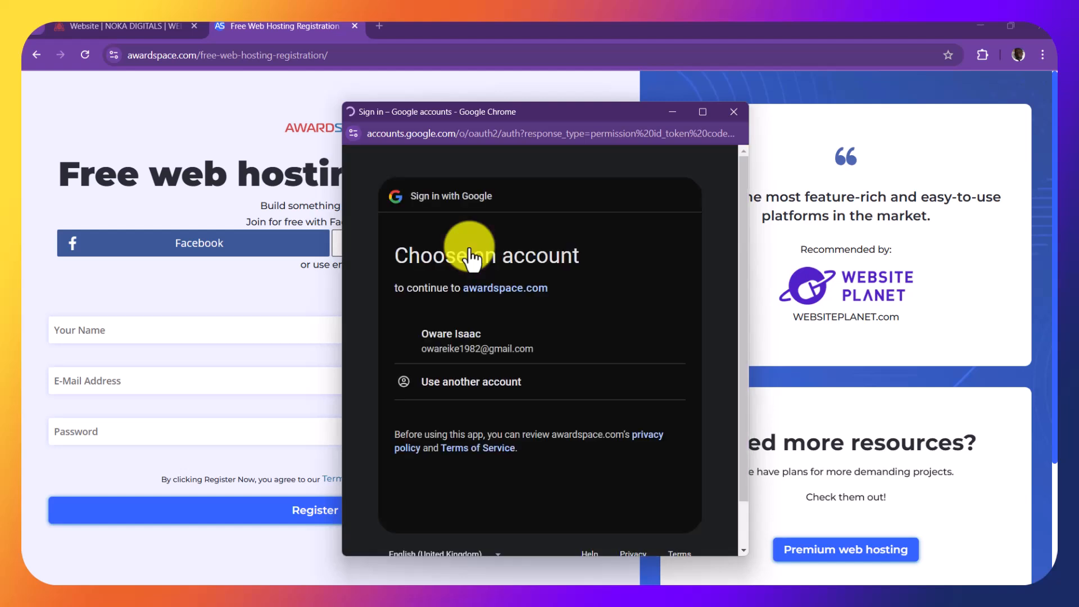
pyautogui.click(434, 354)
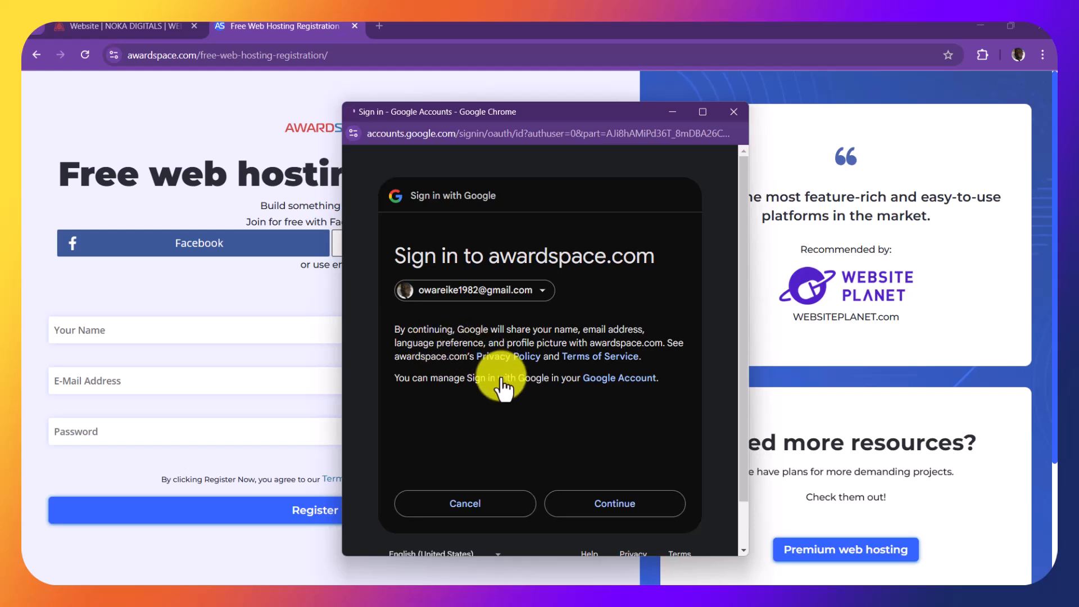
pyautogui.click(614, 508)
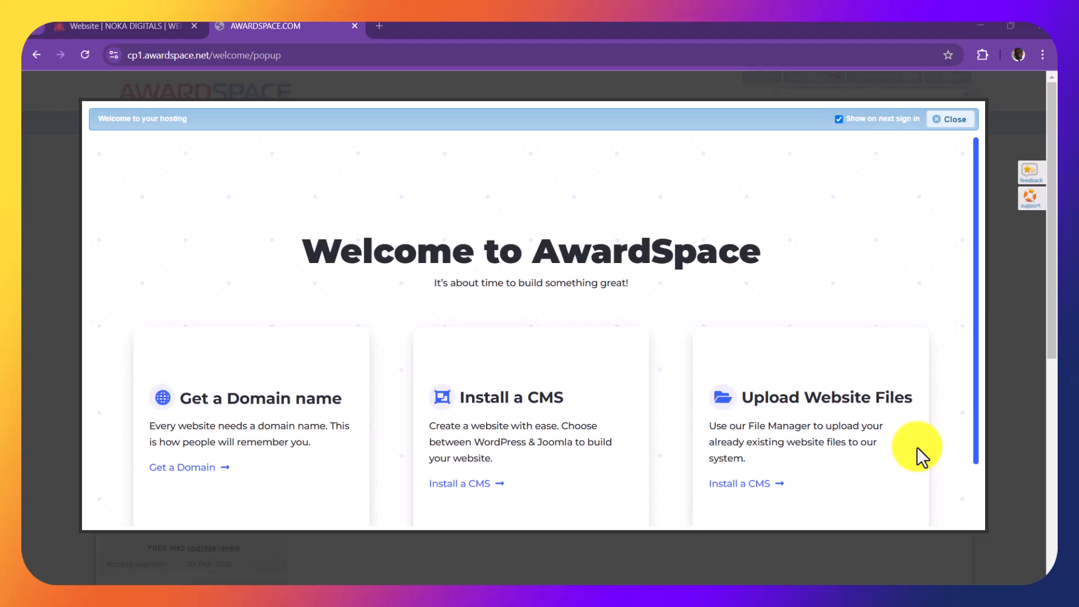
# - Dismiss the hosting welcome window, the password setup prompt and the language preference notice to reach the dashboard
pyautogui.scroll(-1, 916, 447)
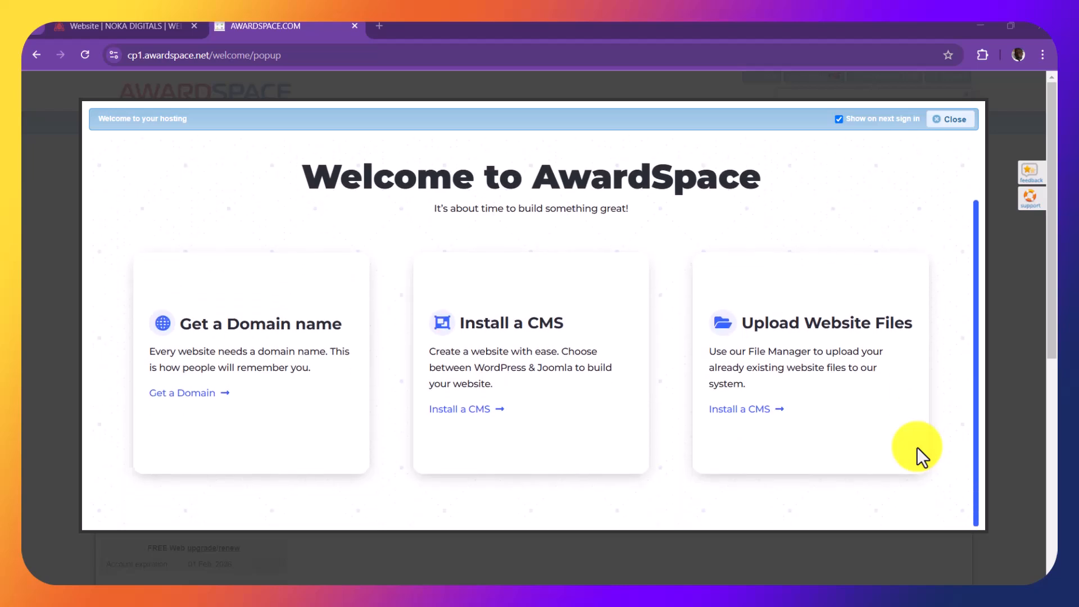
pyautogui.scroll(1, 916, 446)
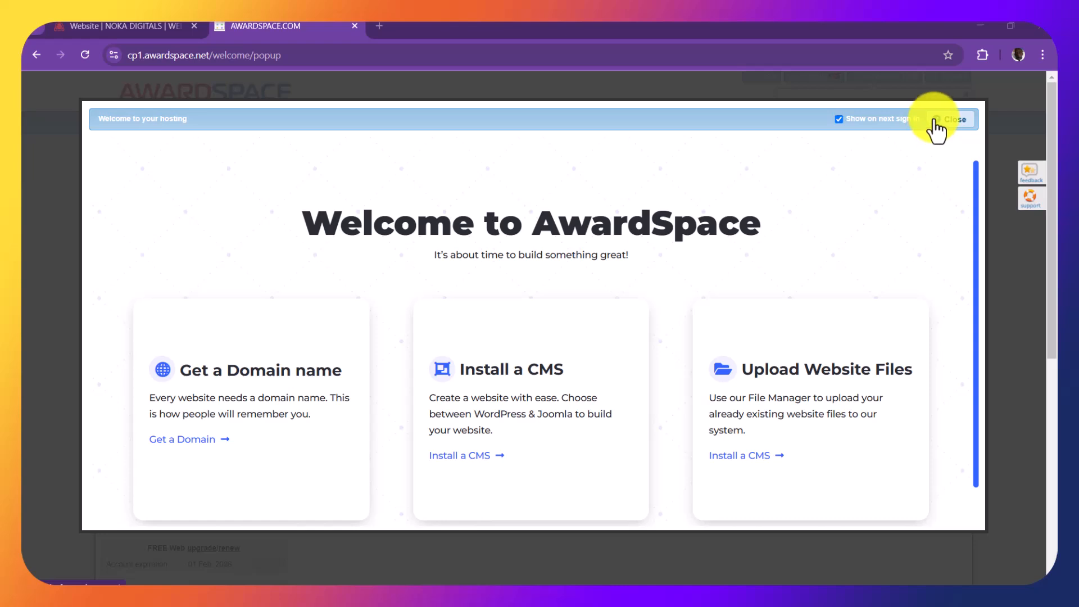
pyautogui.click(936, 123)
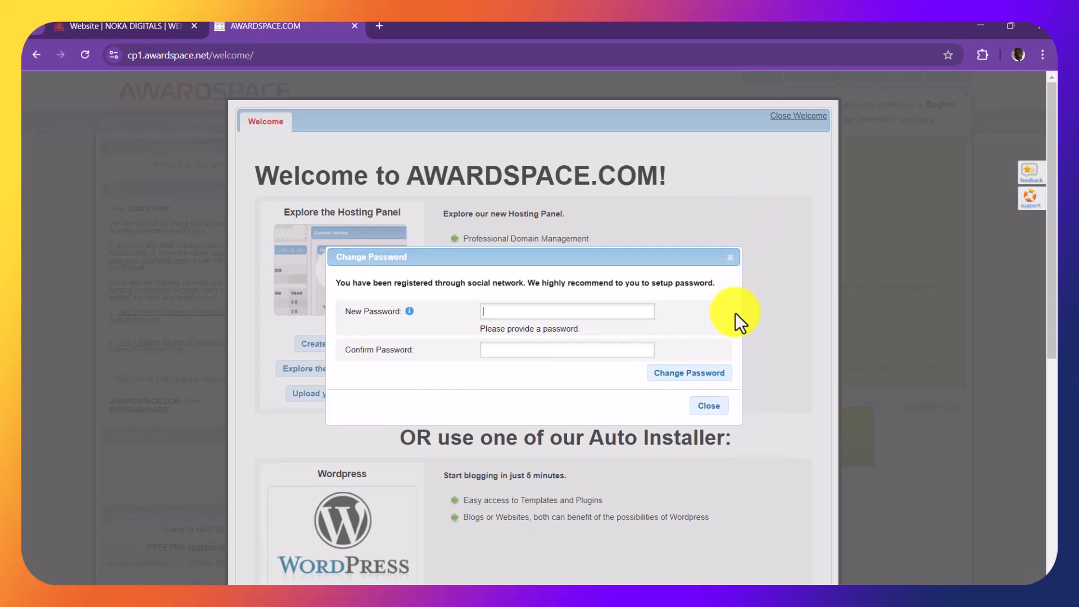
pyautogui.scroll(-3, 735, 313)
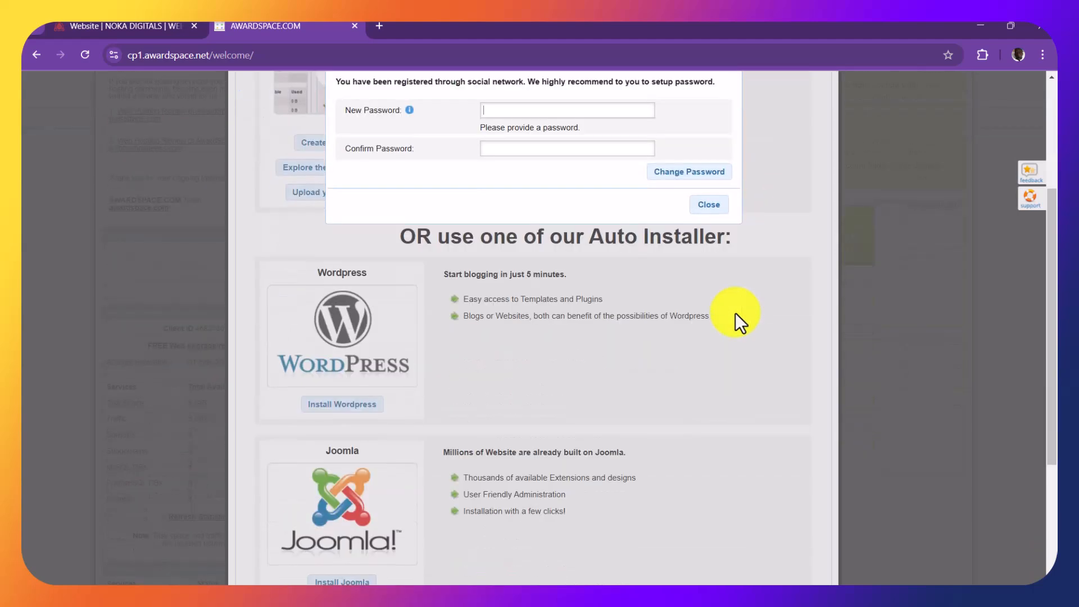
pyautogui.scroll(3, 735, 312)
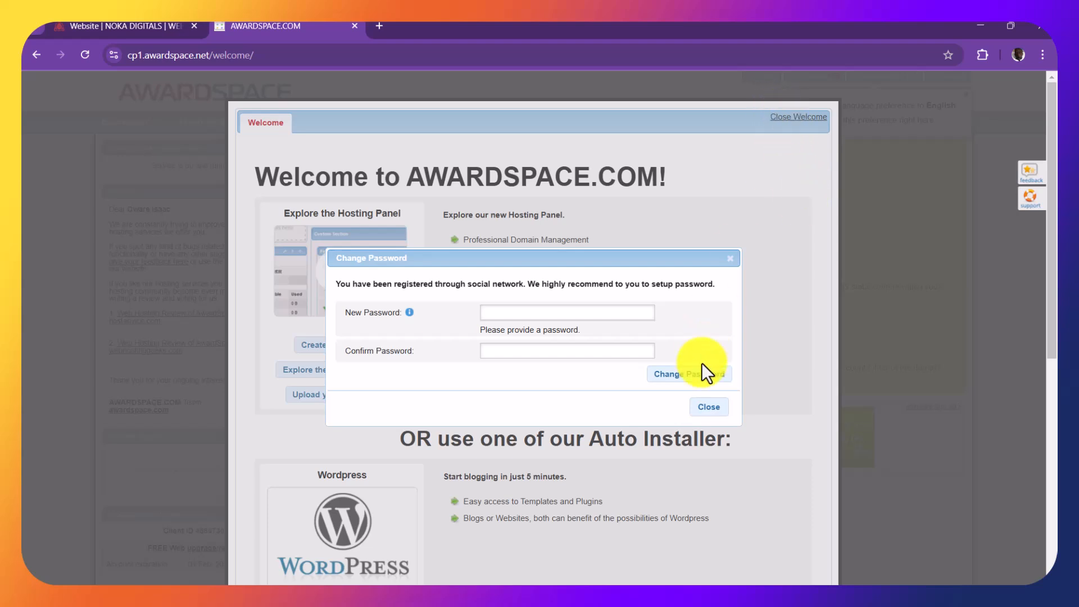
pyautogui.click(709, 407)
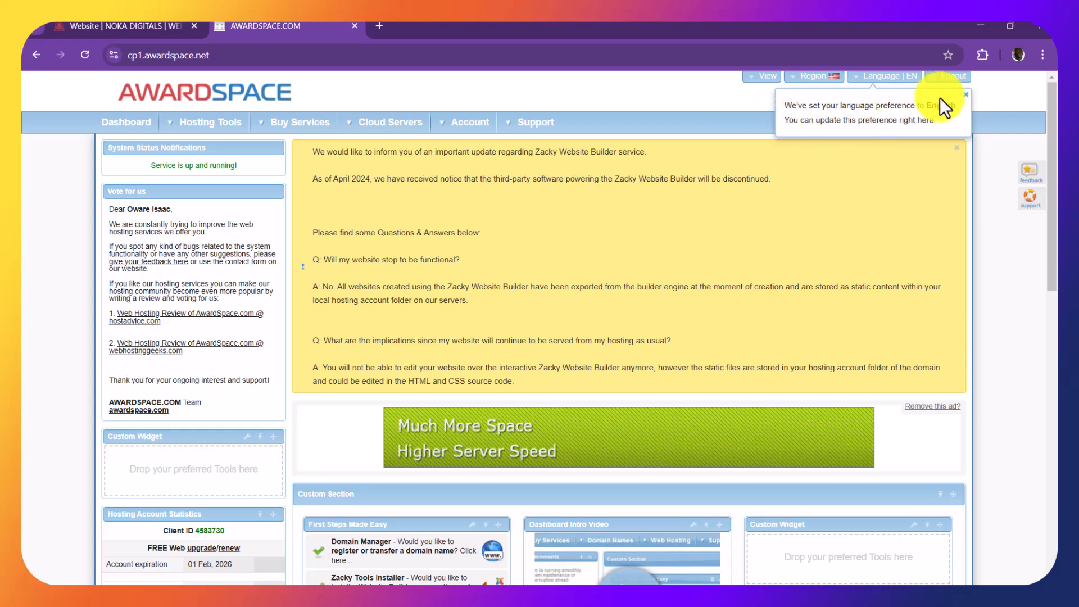
pyautogui.click(966, 97)
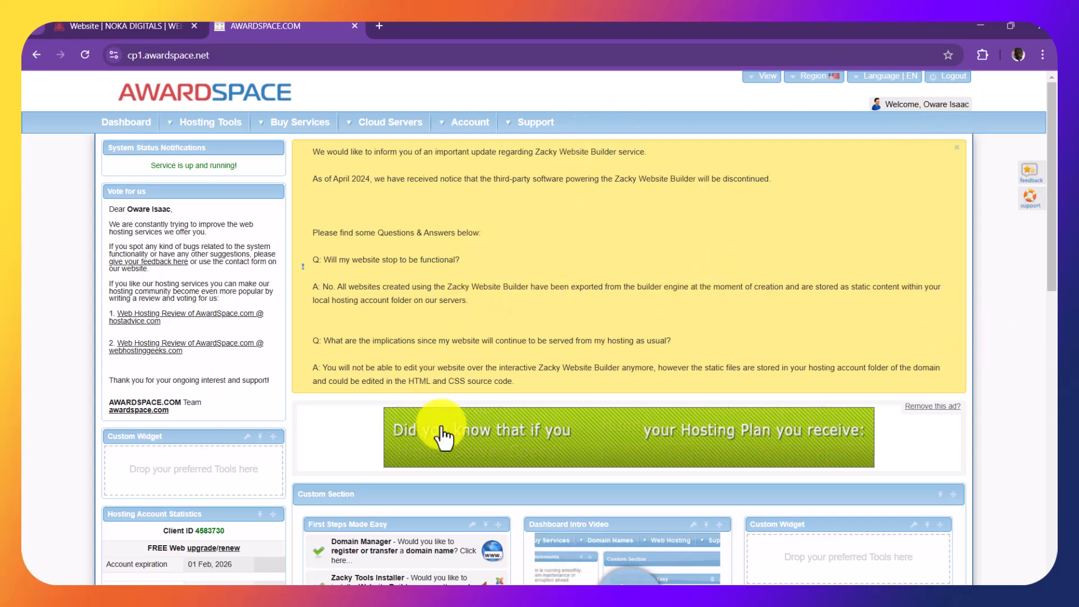
# - Close the Internet Download Manager trial notice and open the Register Domains page
pyautogui.moveTo(294, 147)
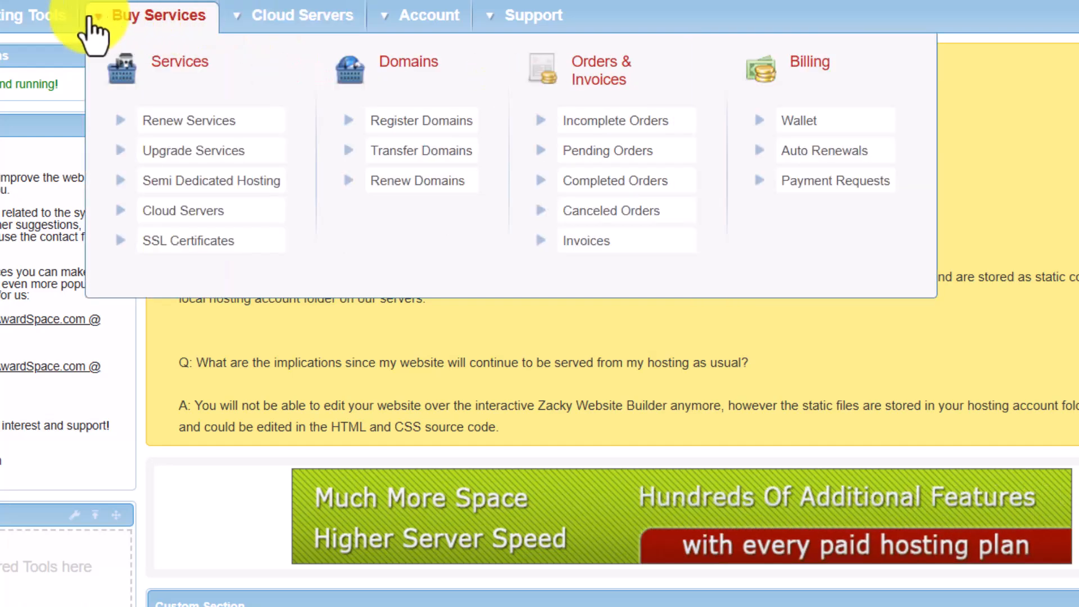
pyautogui.moveTo(29, 19)
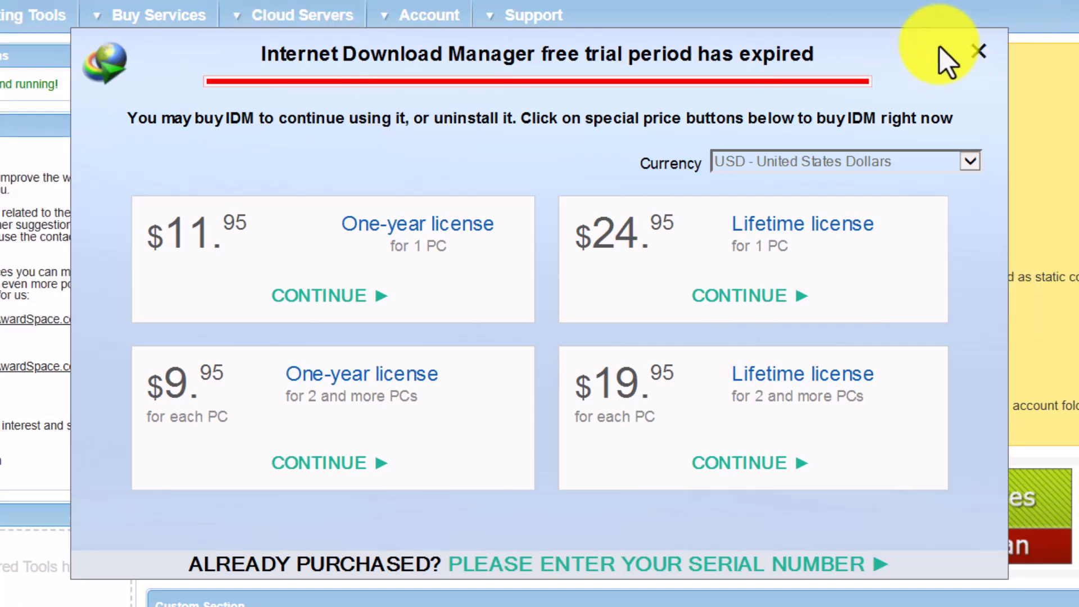
pyautogui.click(972, 52)
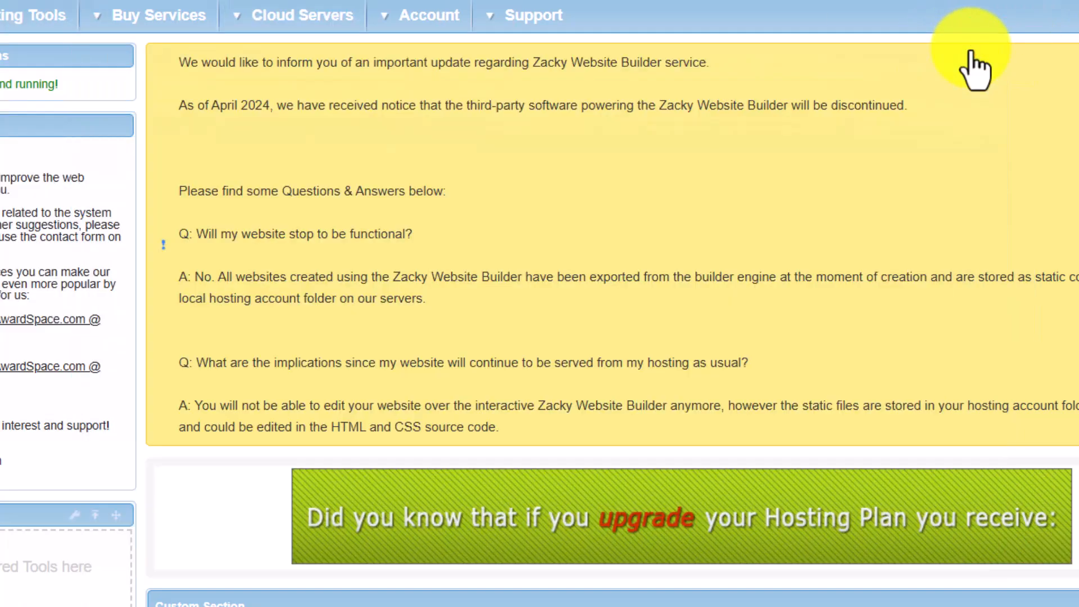
pyautogui.moveTo(185, 31)
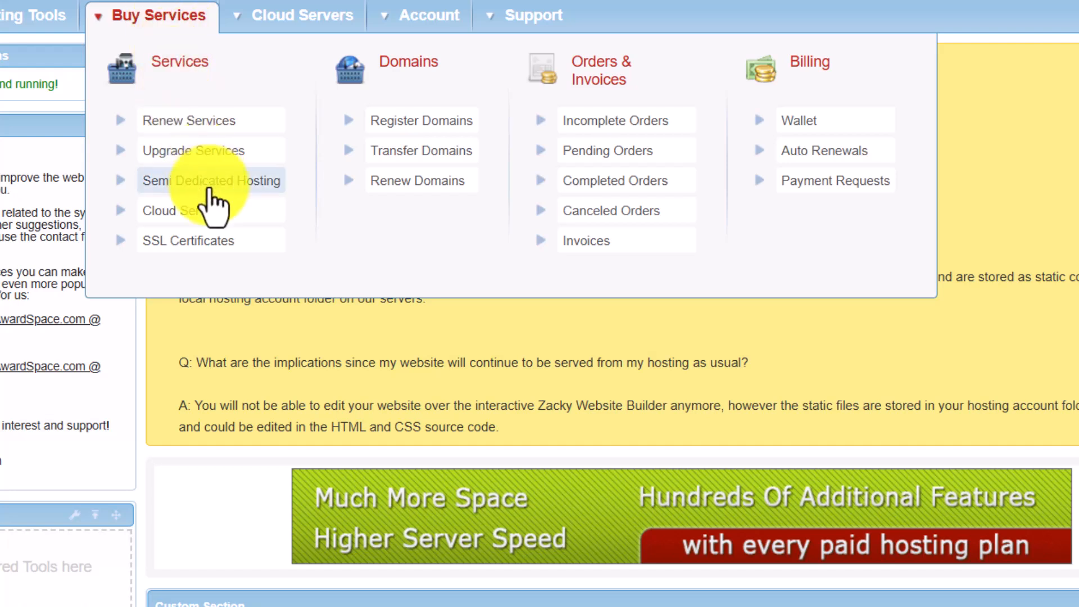
pyautogui.click(426, 129)
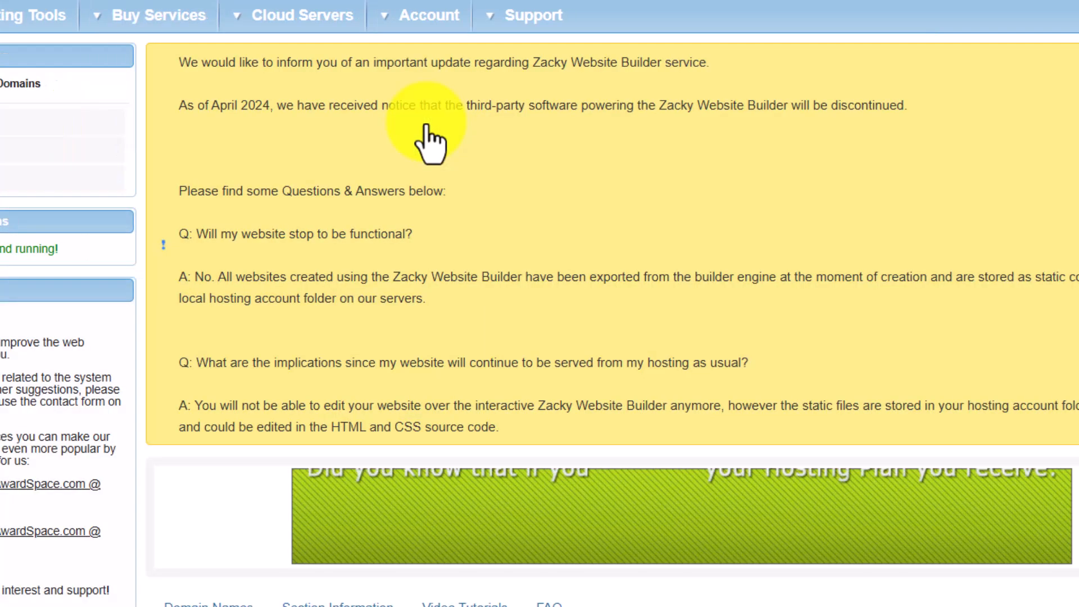
pyautogui.scroll(-10, 430, 143)
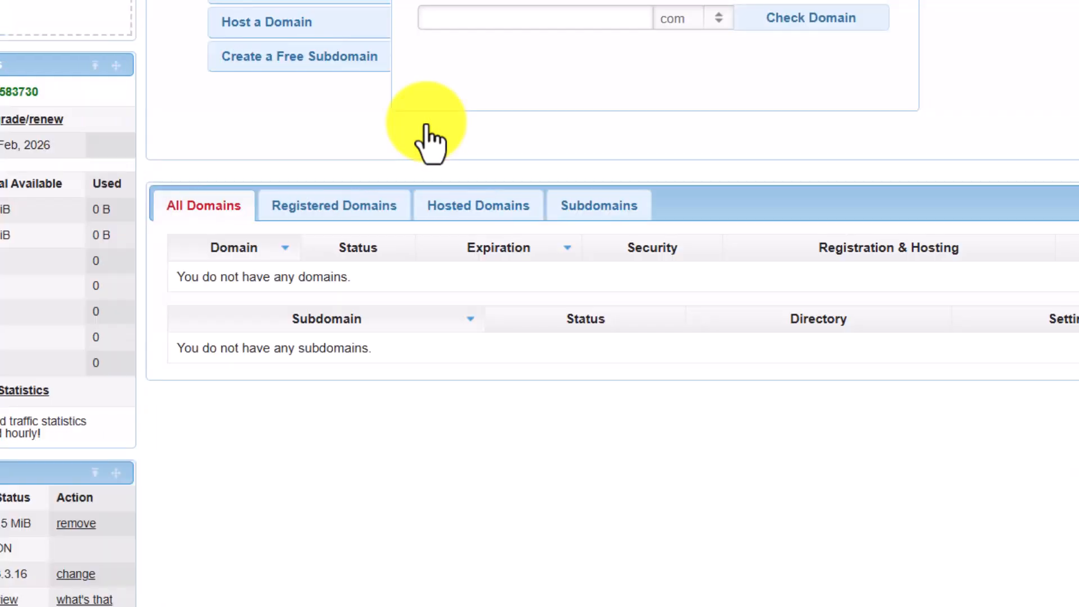
pyautogui.scroll(2, 468, 194)
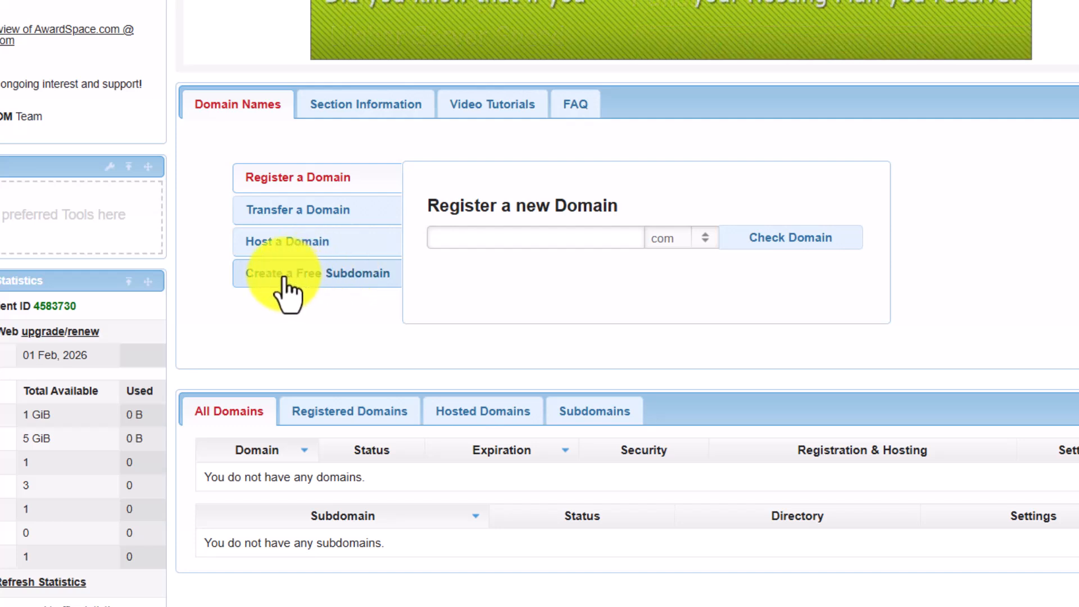
# - Create the free subdomain codewithnoka under the mypressonline.com domain
pyautogui.click(325, 297)
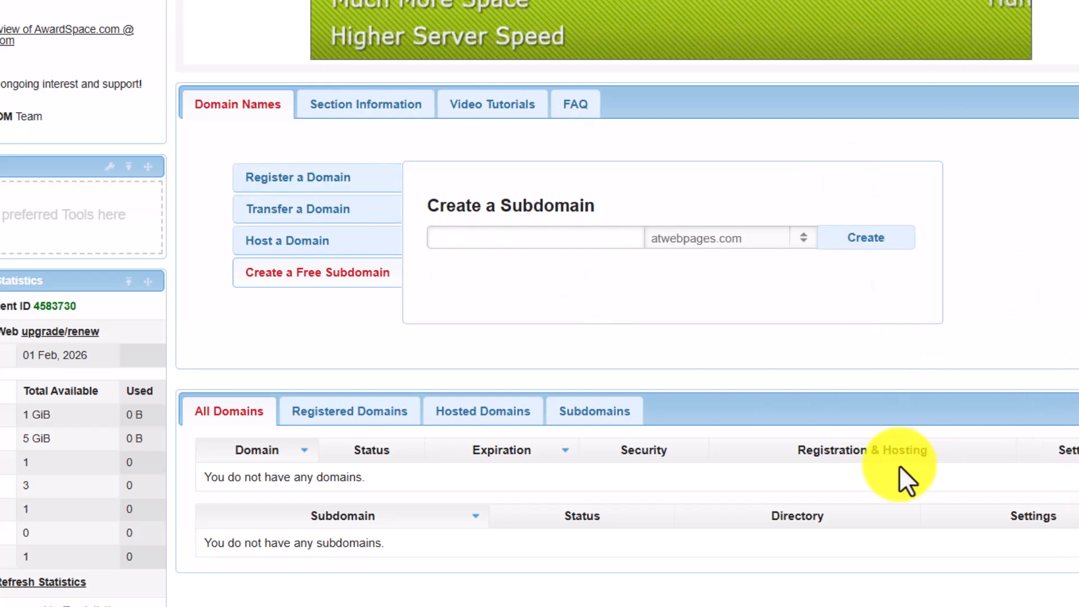
pyautogui.click(587, 239)
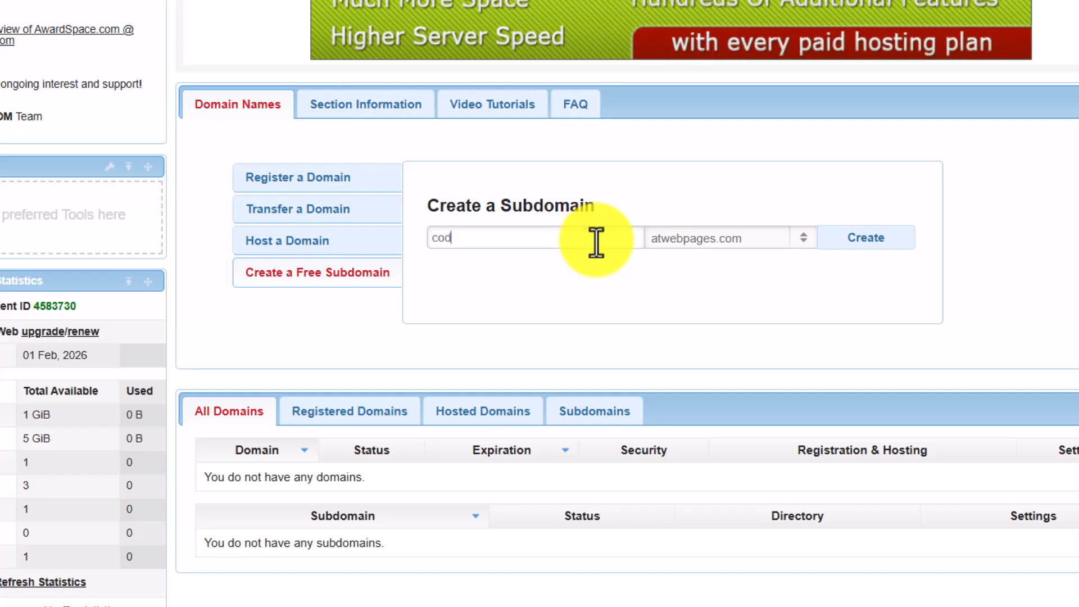
pyautogui.write('codewithnoka')
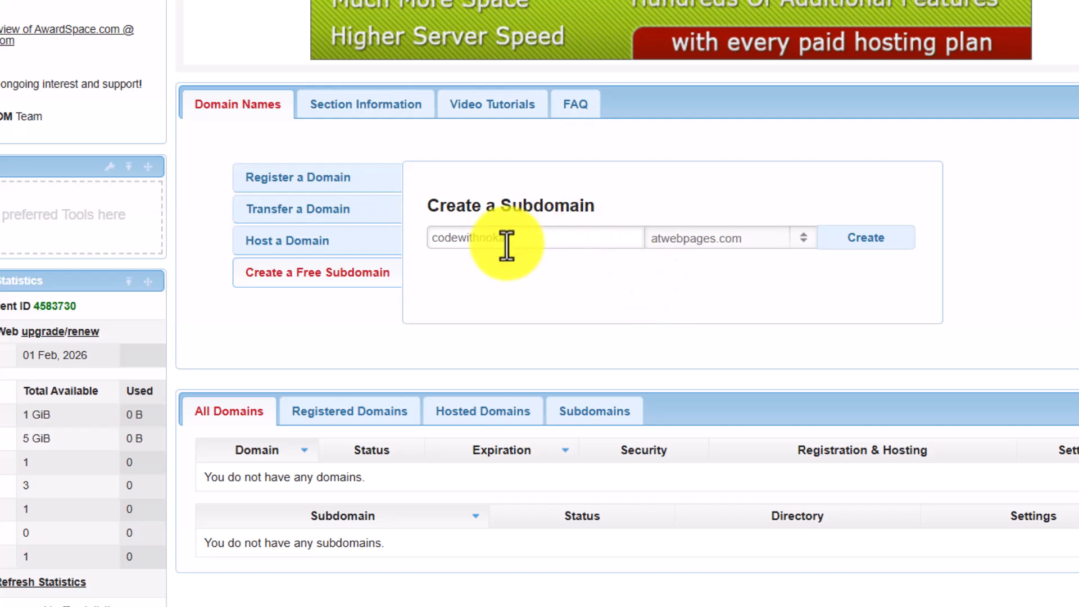
pyautogui.click(760, 244)
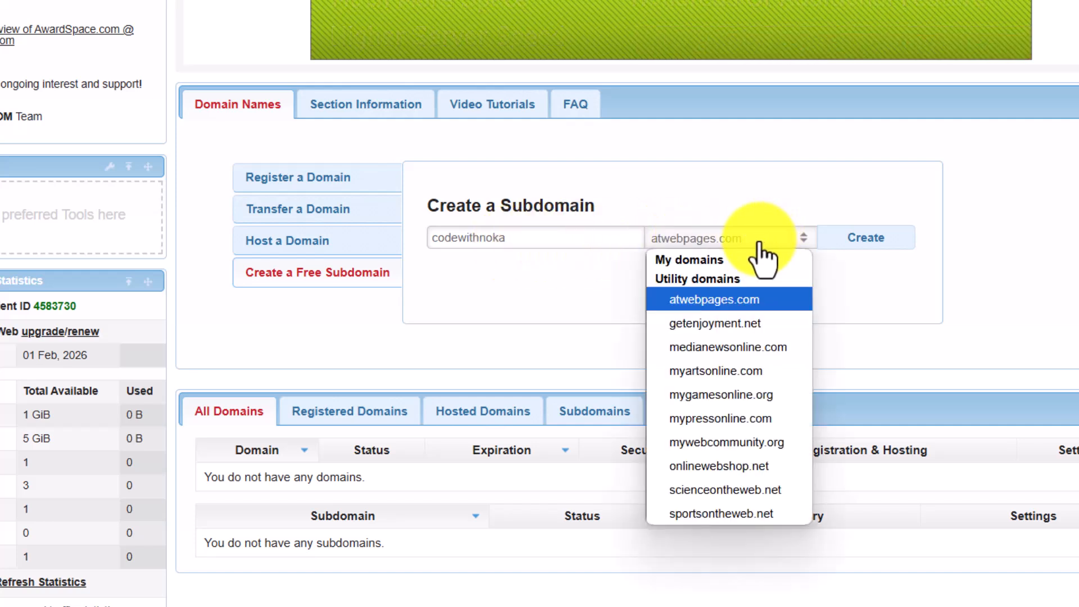
pyautogui.click(694, 418)
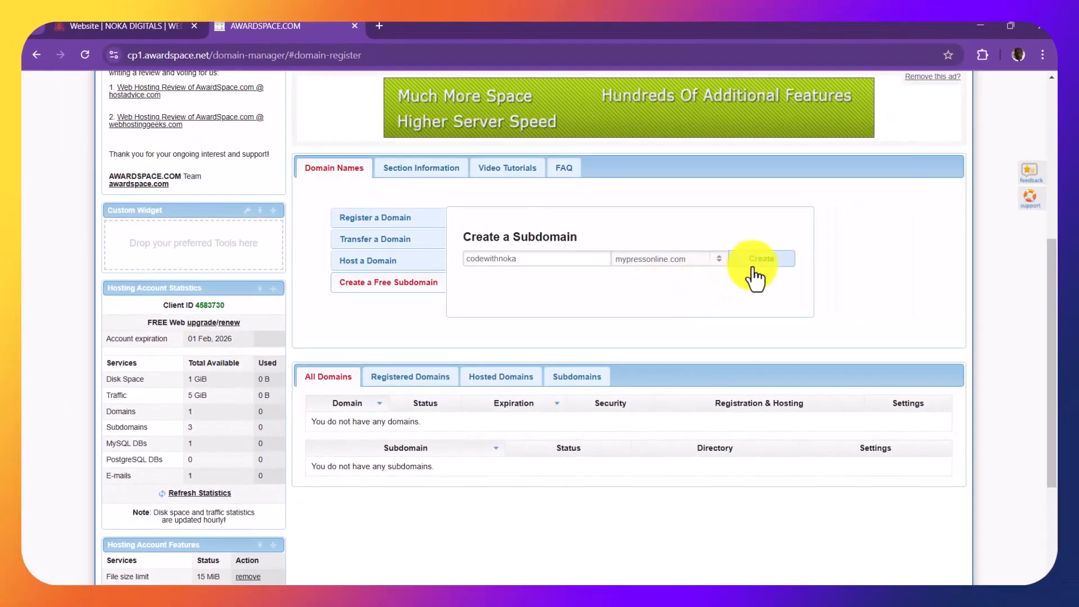
pyautogui.click(756, 262)
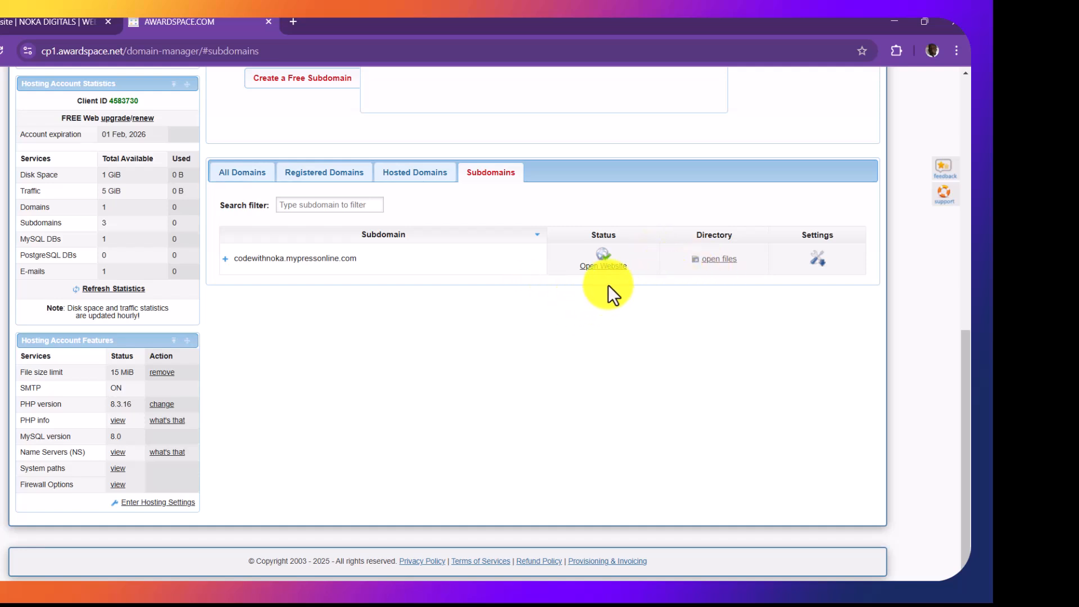
# - Return to the hosting dashboard and open the Zacky App Installer at its app browsing and installation section
pyautogui.moveTo(605, 254)
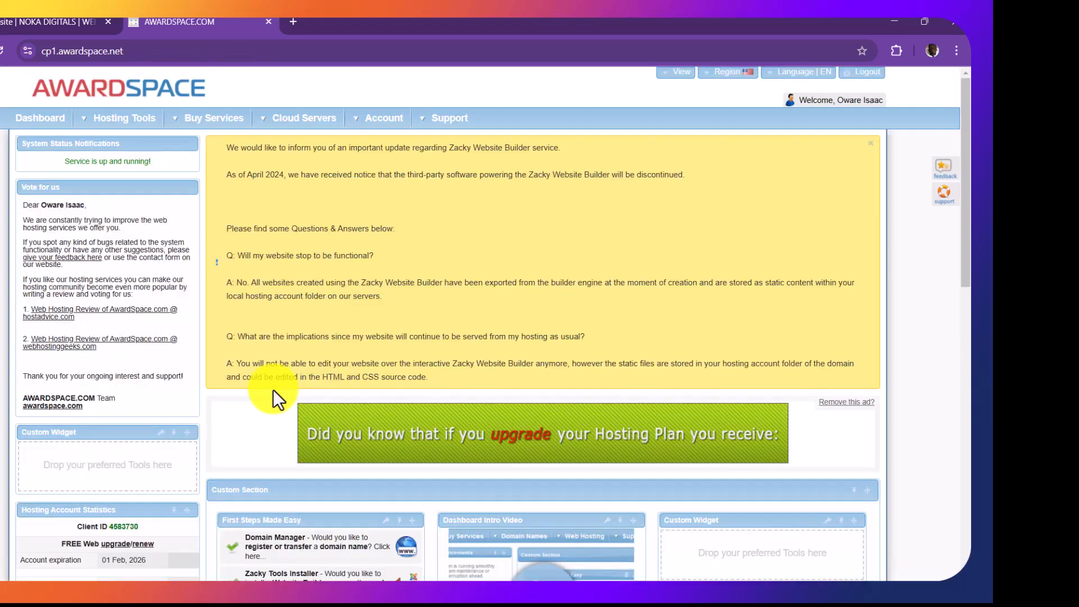
pyautogui.scroll(-3, 273, 390)
pyautogui.scroll(-5, 273, 390)
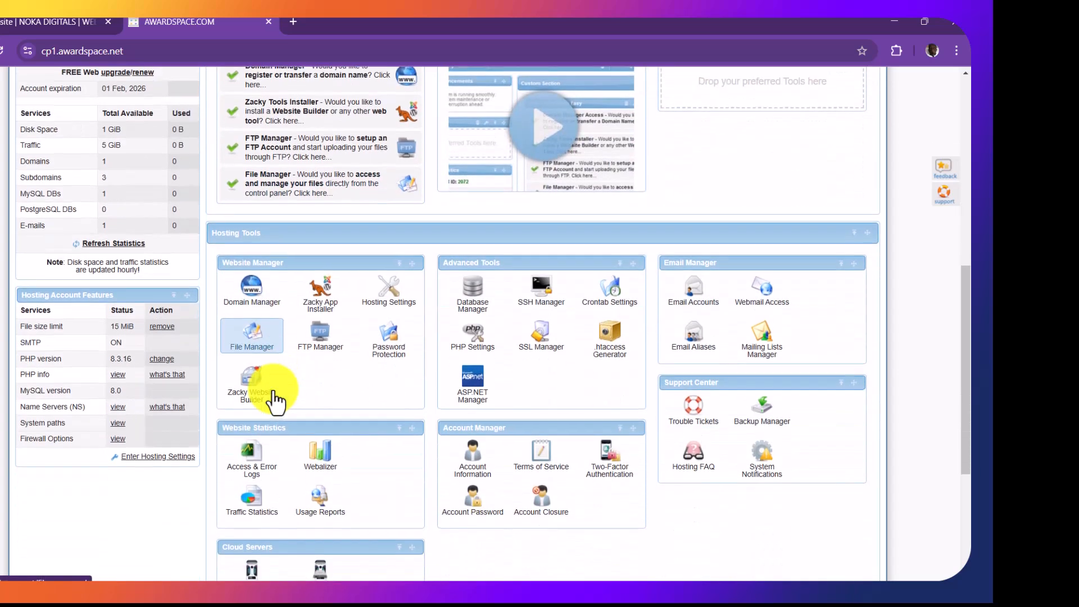
pyautogui.scroll(-1, 274, 393)
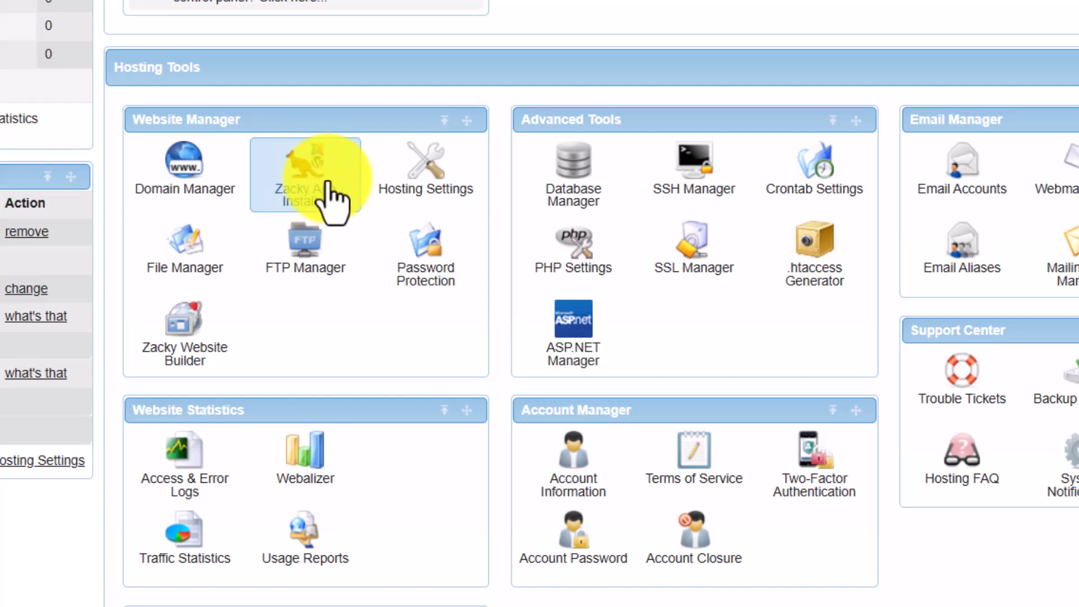
pyautogui.click(302, 199)
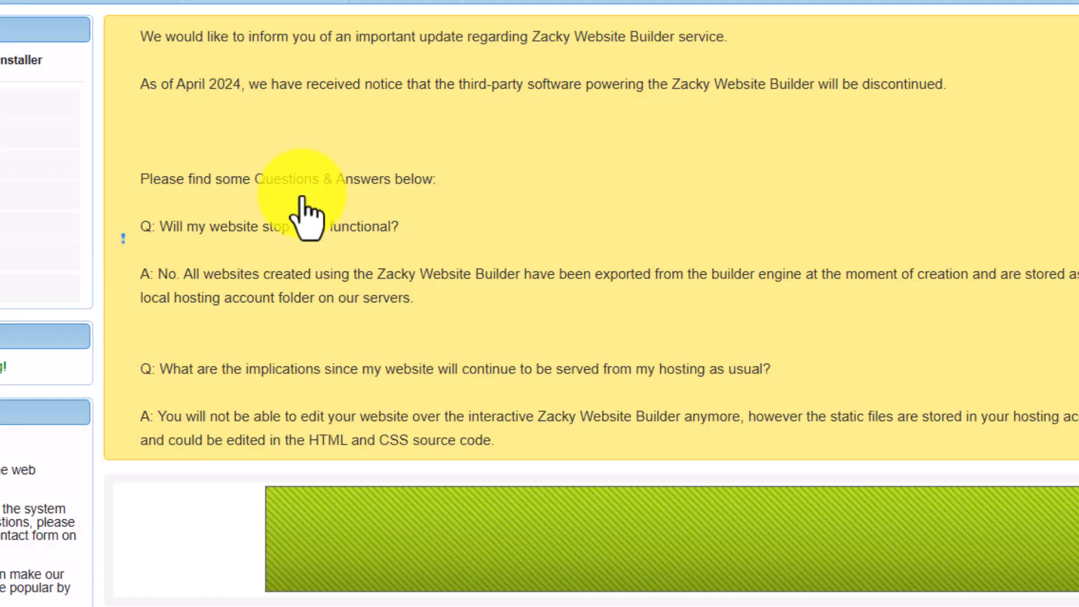
pyautogui.scroll(-12, 302, 209)
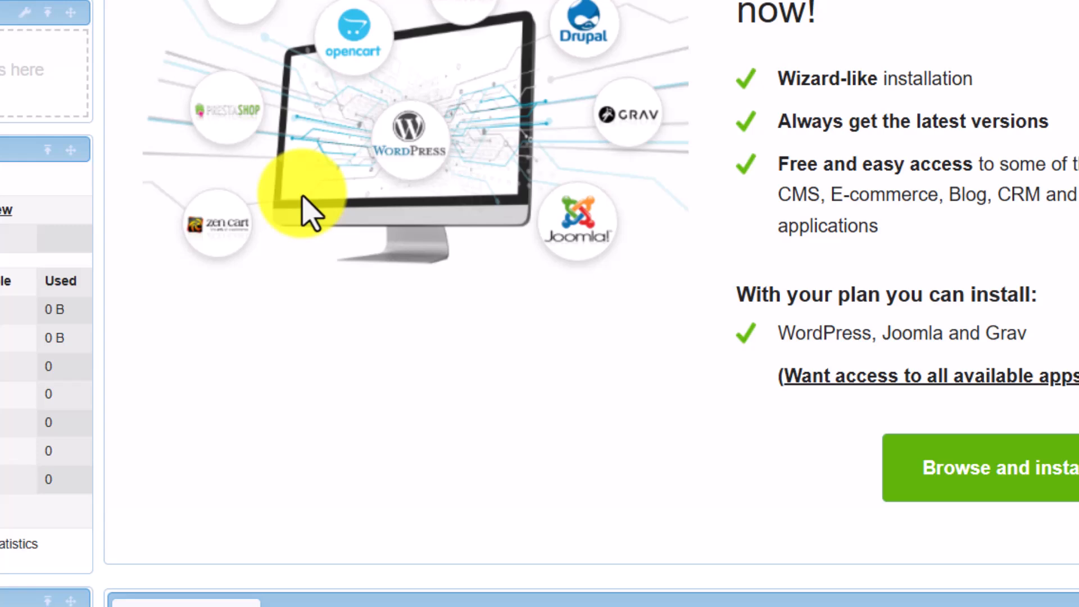
# - Choose WordPress as the application for codewithnoka.mypressonline.com and proceed to its website setup form
pyautogui.scroll(-2, 307, 211)
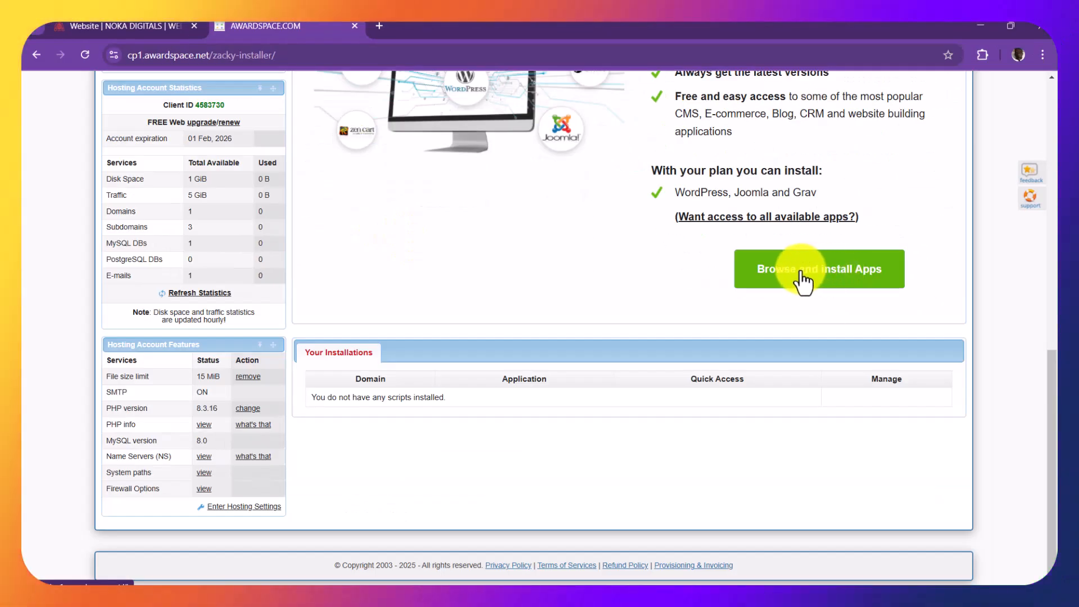
pyautogui.click(802, 281)
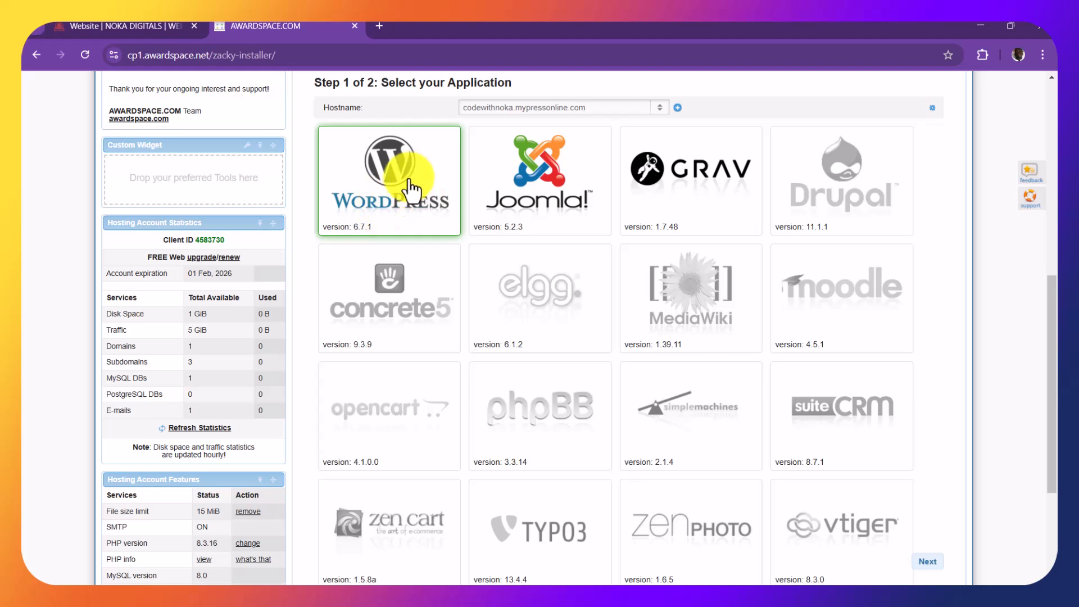
pyautogui.click(399, 210)
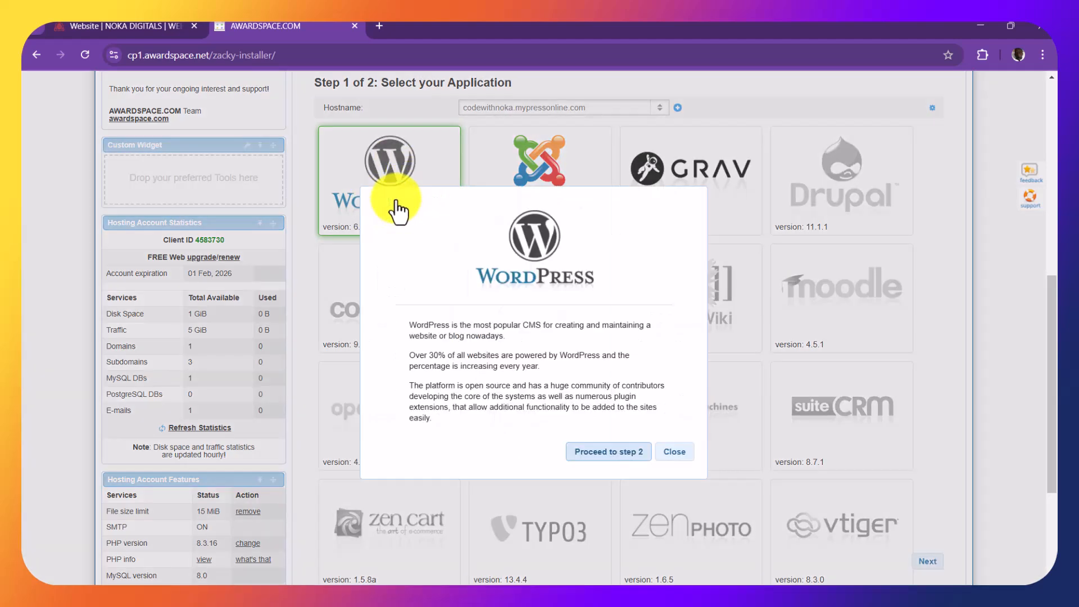
pyautogui.click(590, 455)
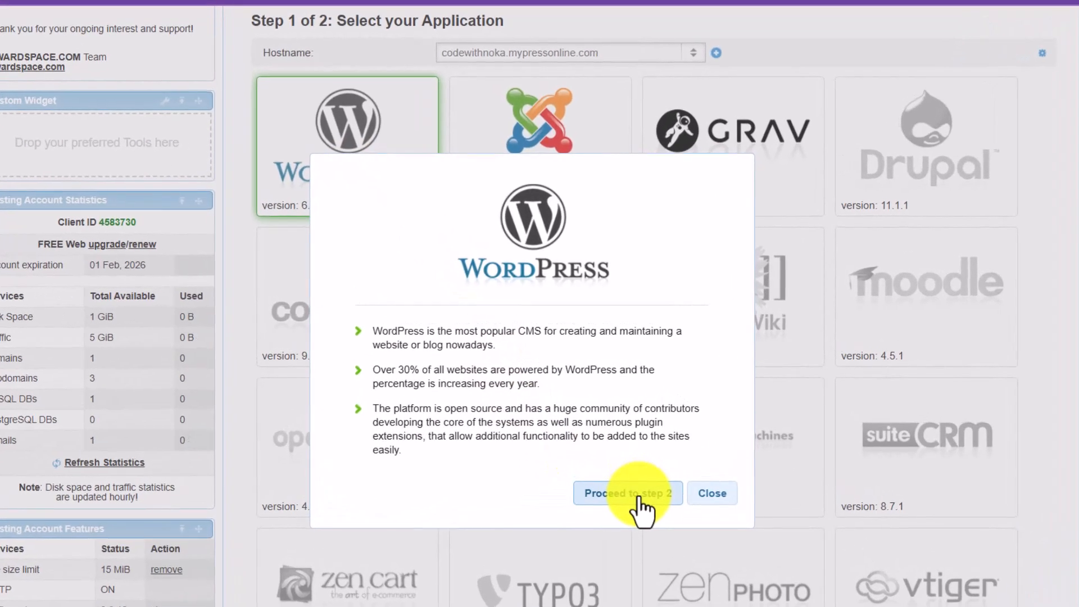
pyautogui.click(635, 495)
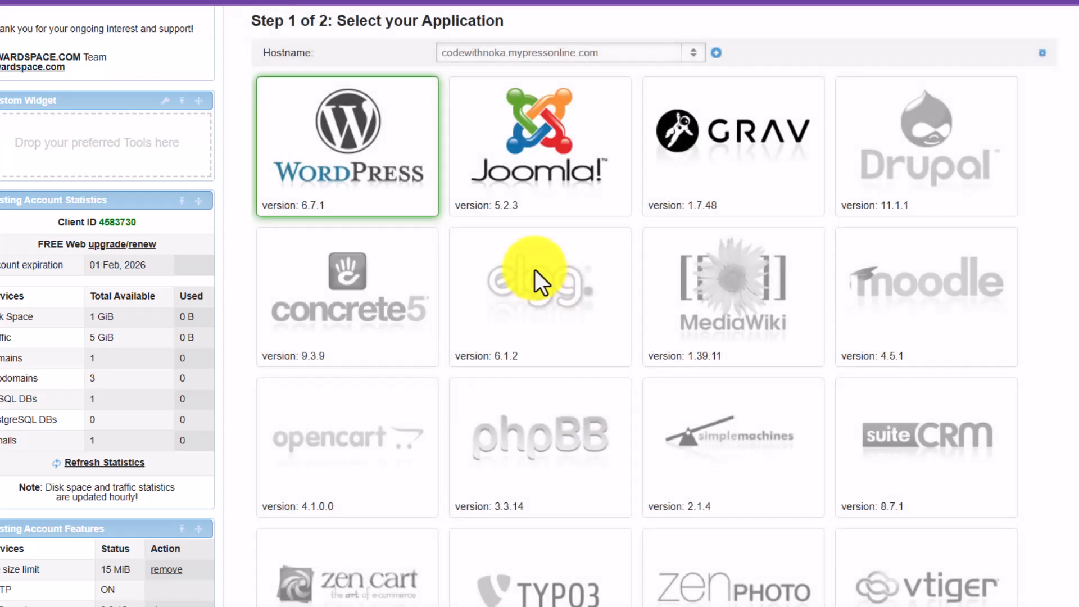
pyautogui.scroll(-3, 438, 317)
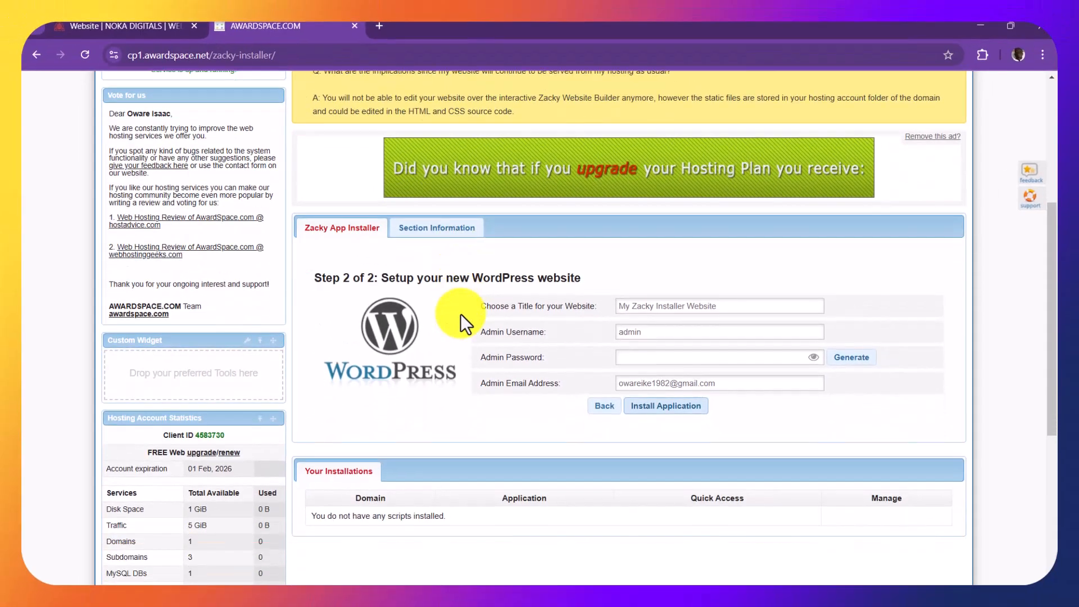
# - Set the title of the new WordPress website to "Code With Noka Digitals"
pyautogui.scroll(-2, 460, 314)
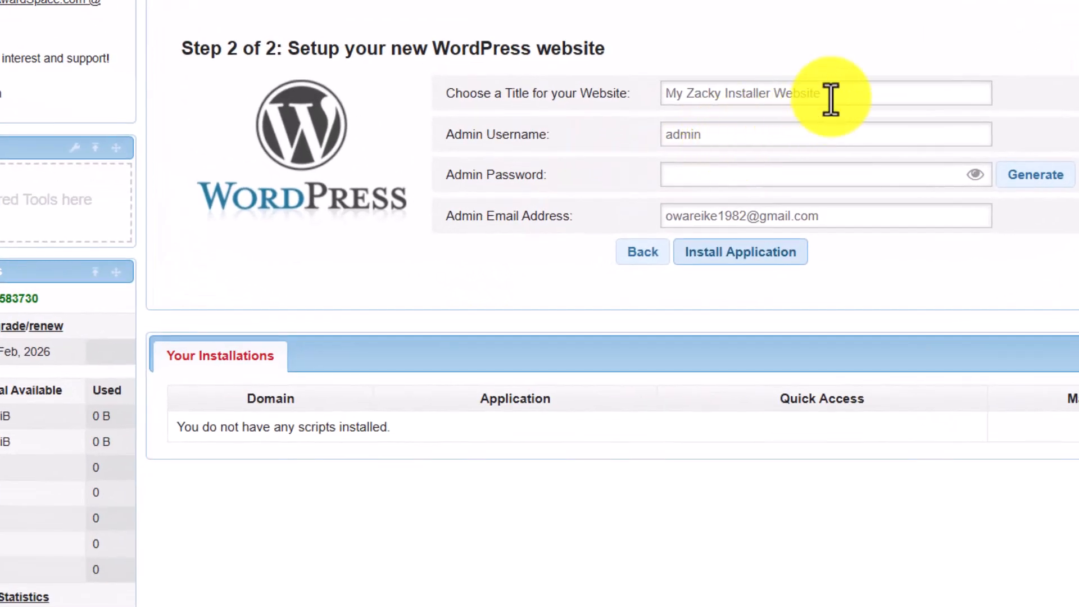
pyautogui.moveTo(831, 96); pyautogui.dragTo(656, 92)
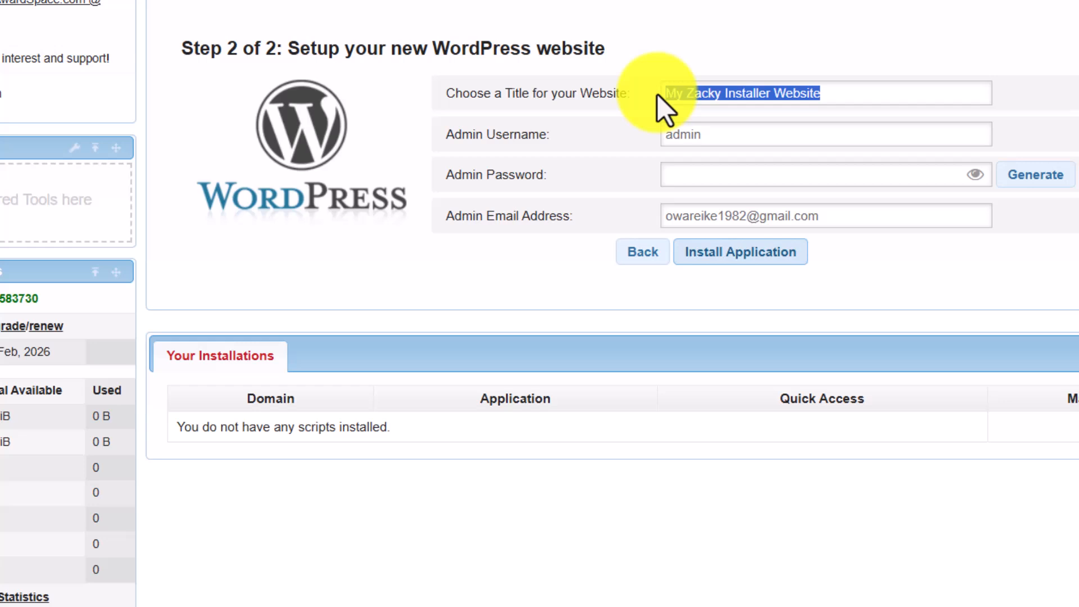
pyautogui.write('Co')
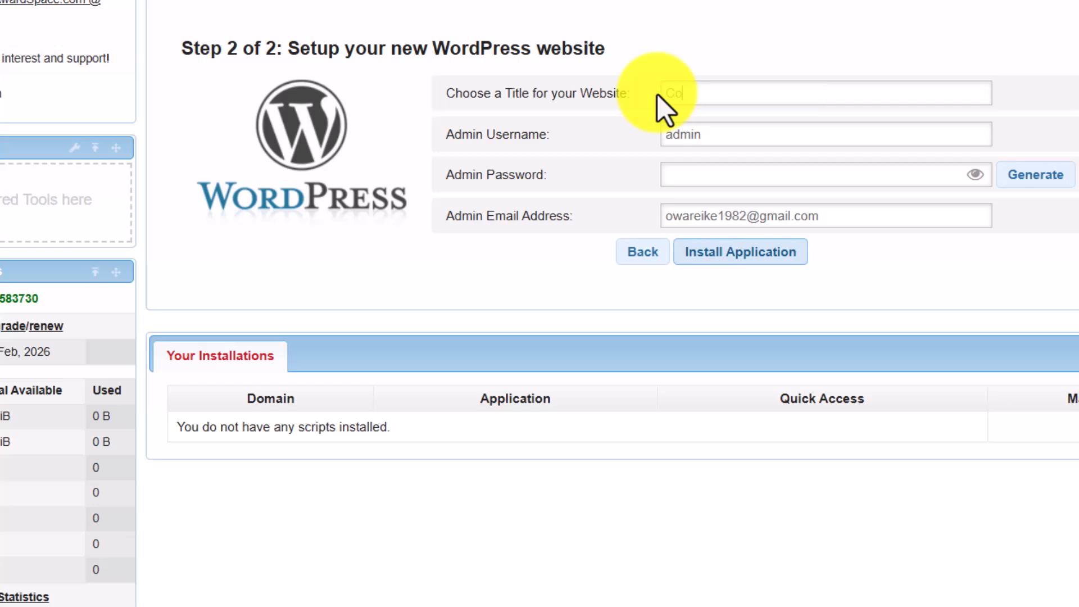
pyautogui.write('de With Noka Digitals')
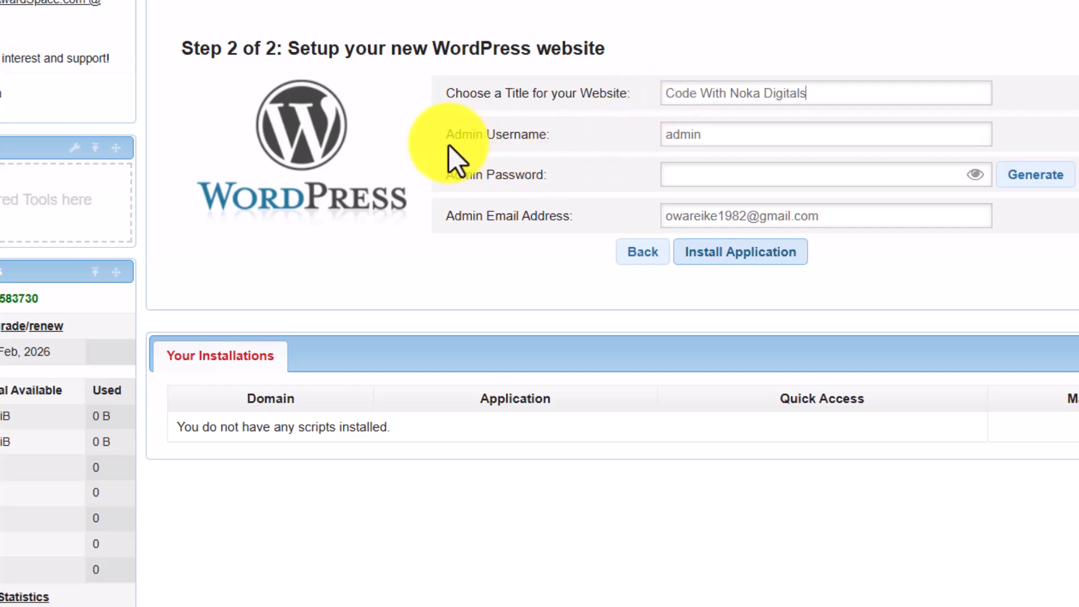
# - Keep admin as the admin username and fill the admin password with a generated password, hidden from view
pyautogui.click(724, 133)
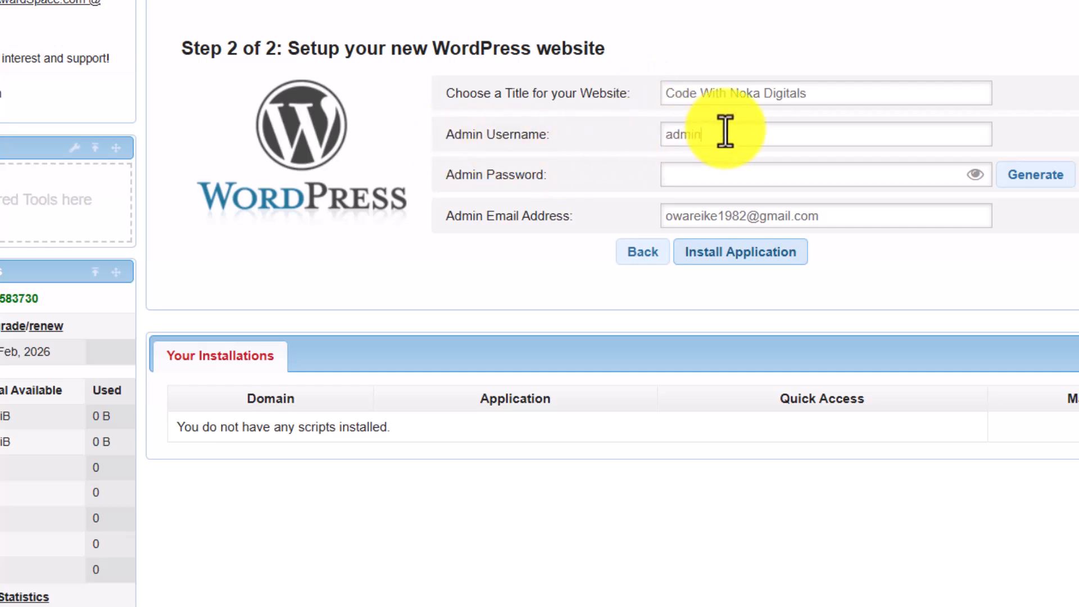
pyautogui.click(757, 177)
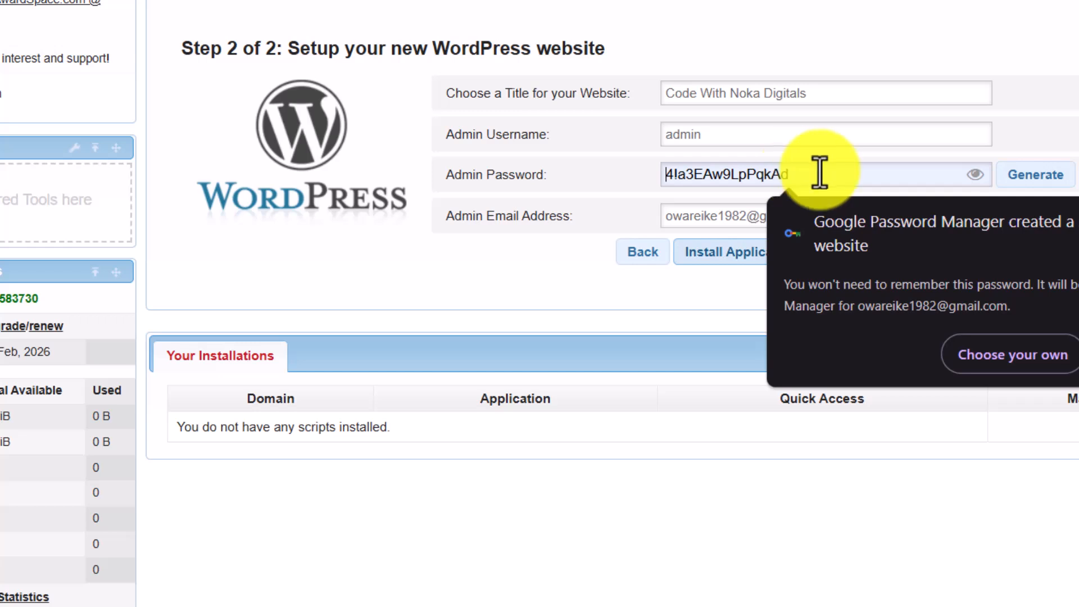
pyautogui.click(975, 176)
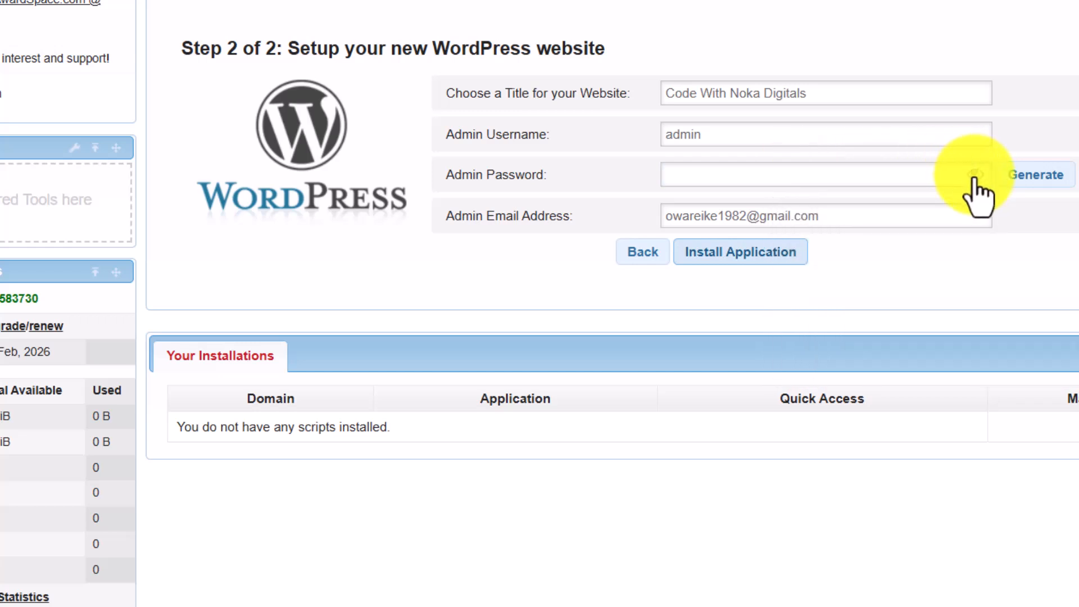
pyautogui.click(1035, 181)
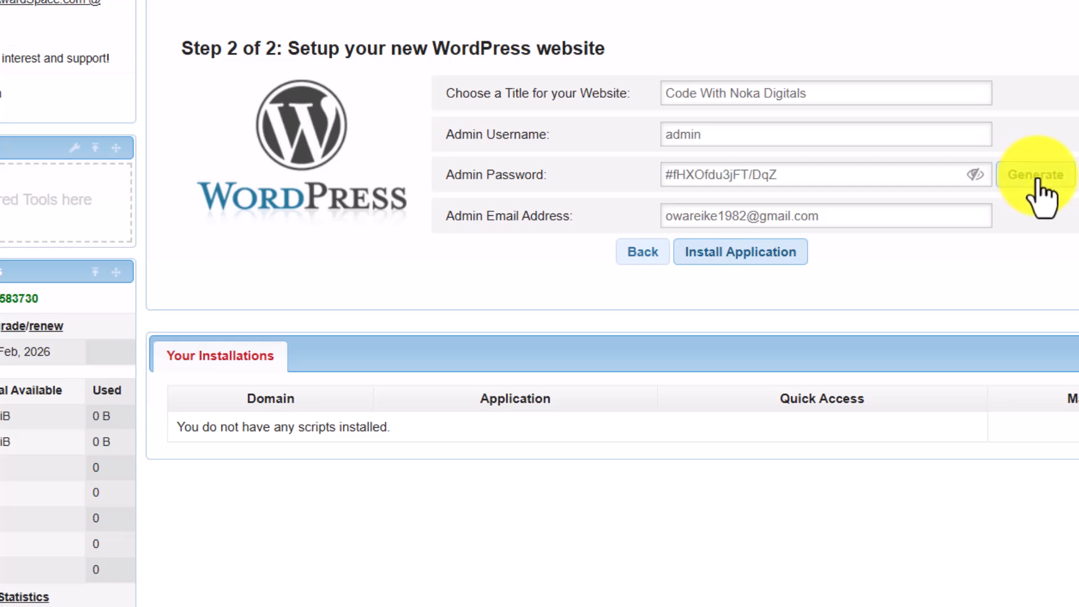
pyautogui.click(1035, 178)
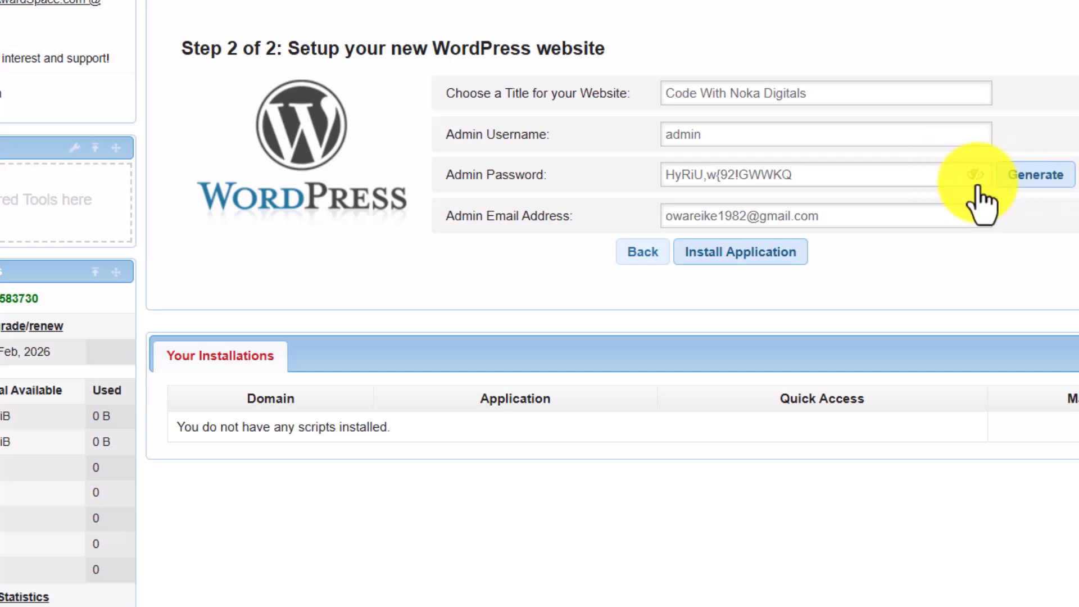
pyautogui.click(1024, 177)
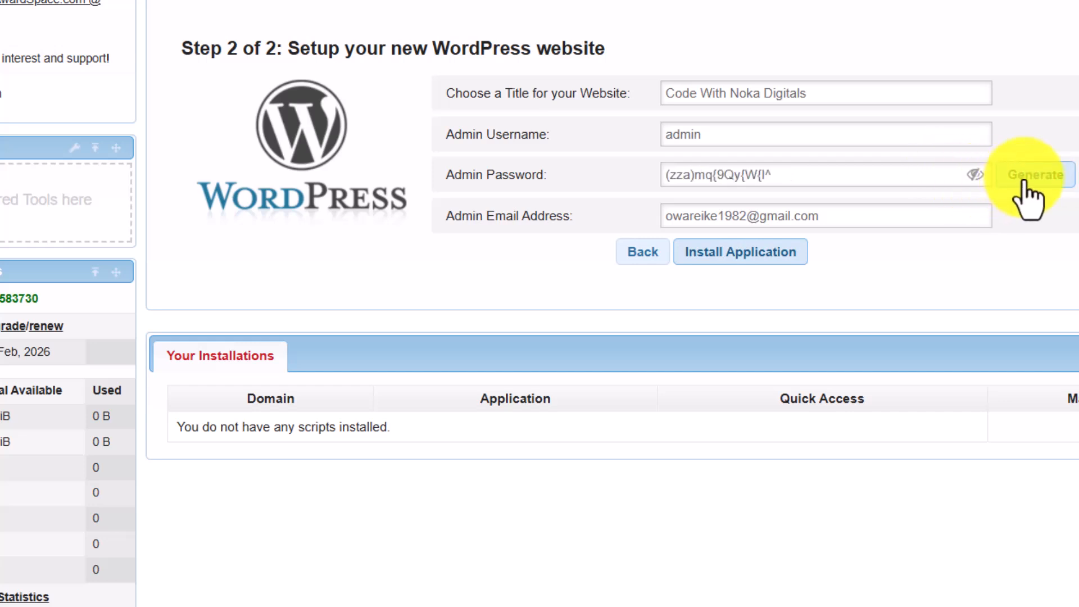
pyautogui.click(975, 175)
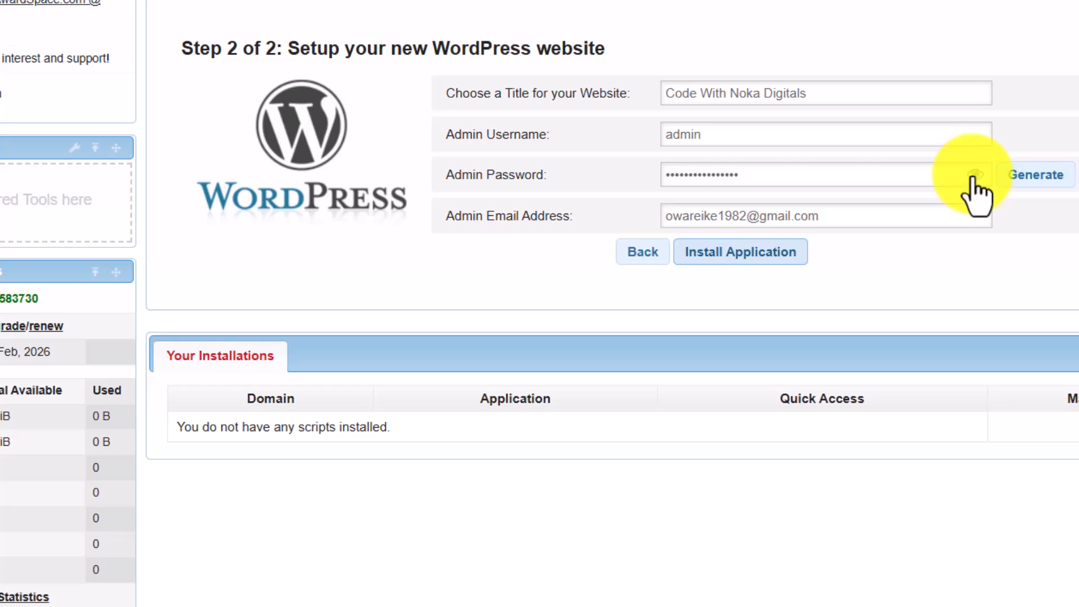
pyautogui.click(1022, 179)
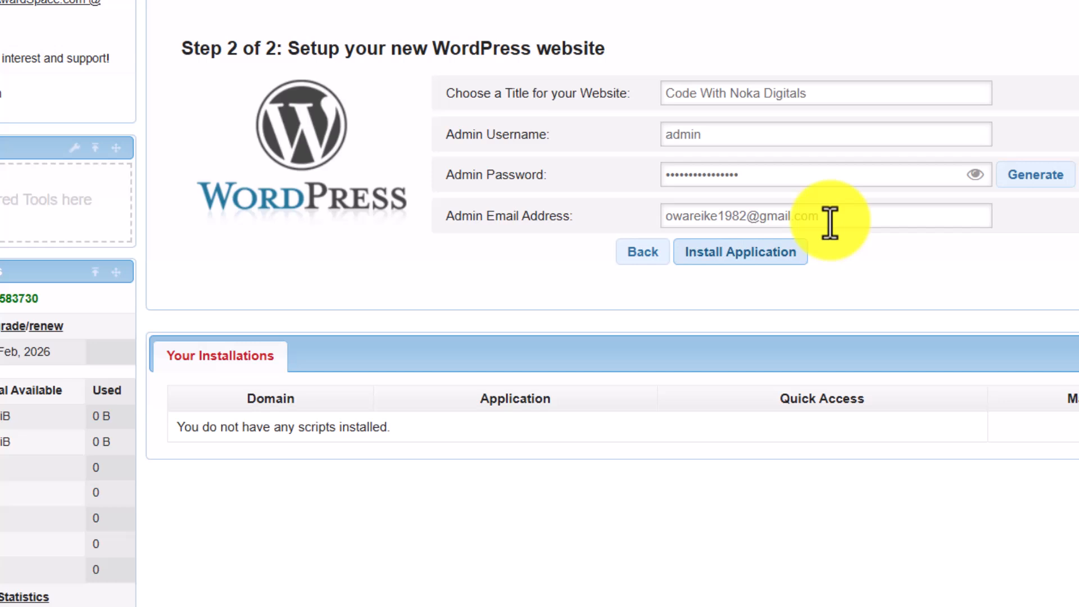
# - Install the WordPress application and dismiss the browser's offer to save the password
pyautogui.click(728, 255)
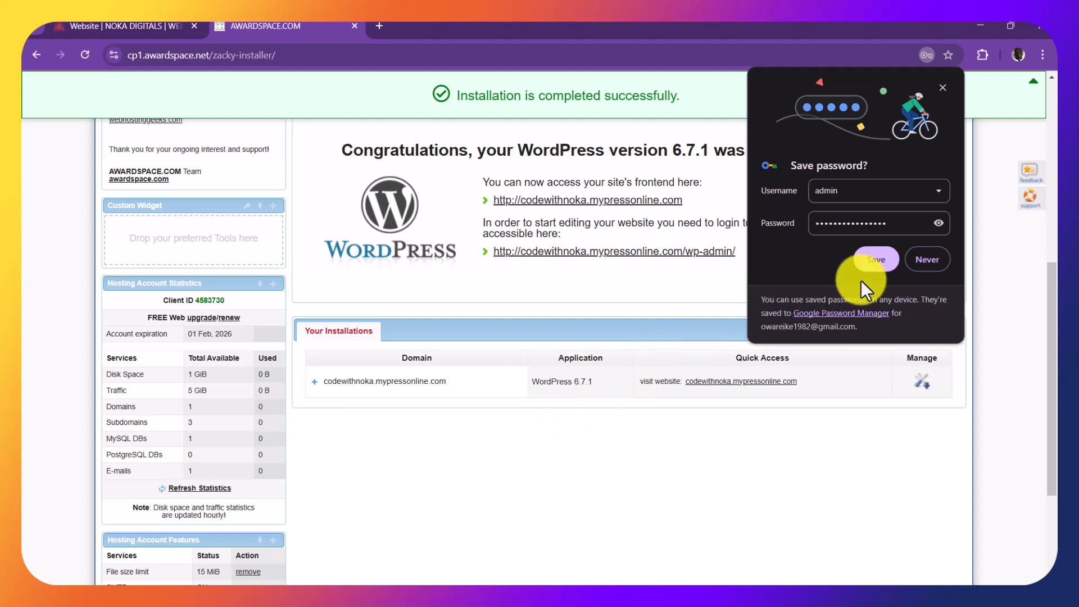
pyautogui.click(944, 87)
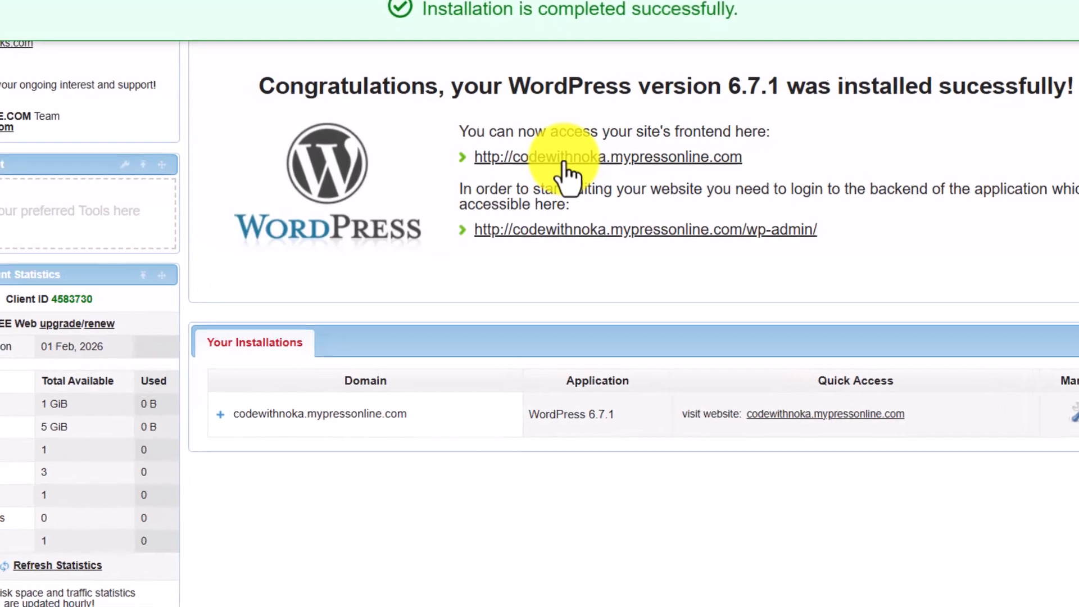
# - View the site's frontend at codewithnoka.mypressonline.com in a new tab, and return to the AwardSpace installation page
pyautogui.rightClick(569, 147)
pyautogui.click(585, 169)
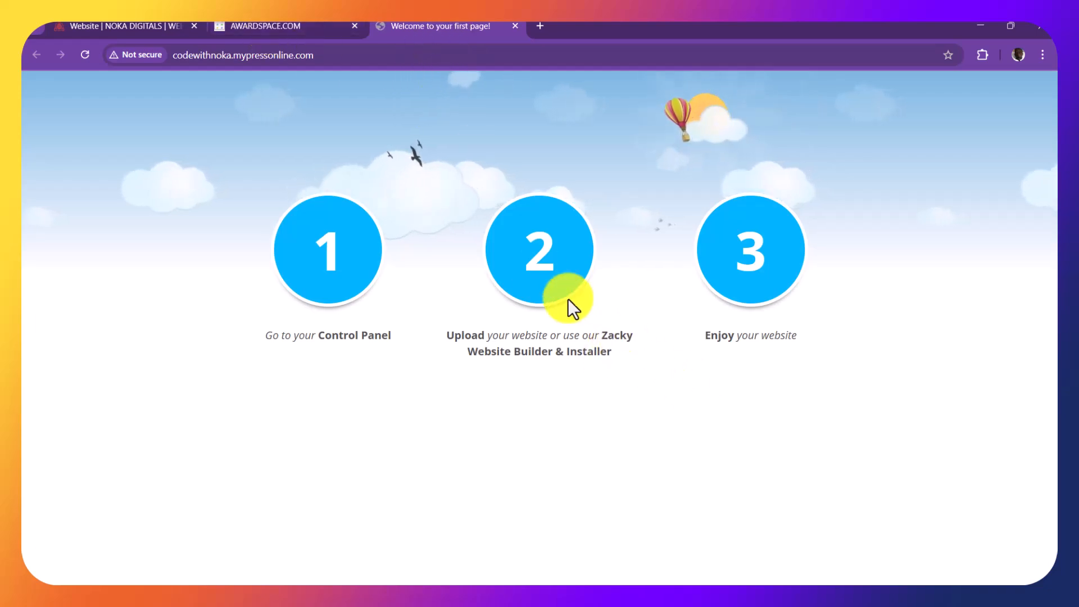
pyautogui.click(275, 24)
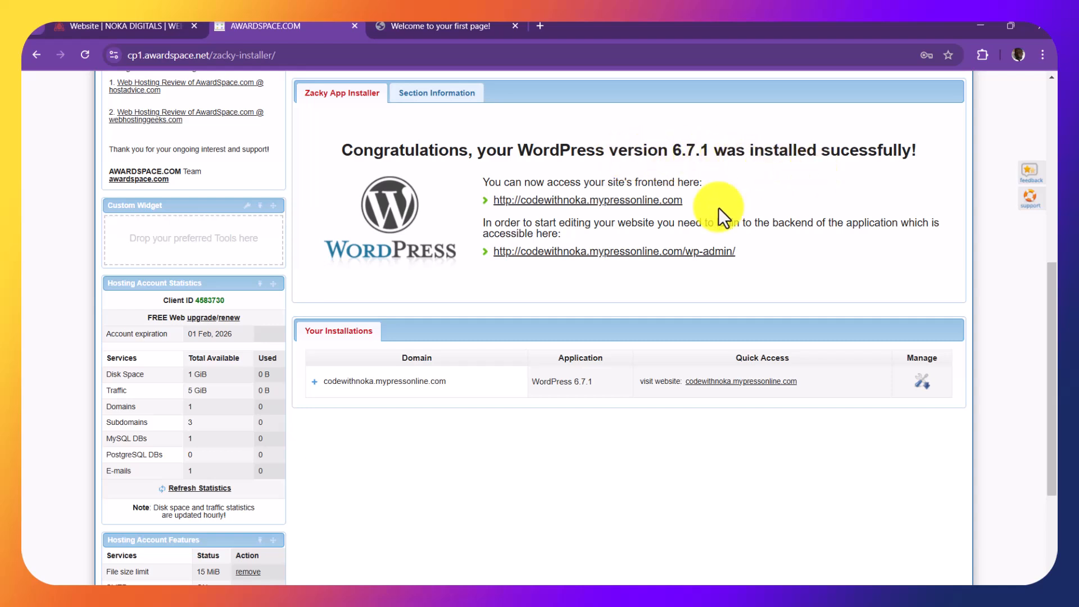
# - Open the site's wp-admin backend and log in as admin with the admin password, with Remember Me enabled
pyautogui.click(624, 251)
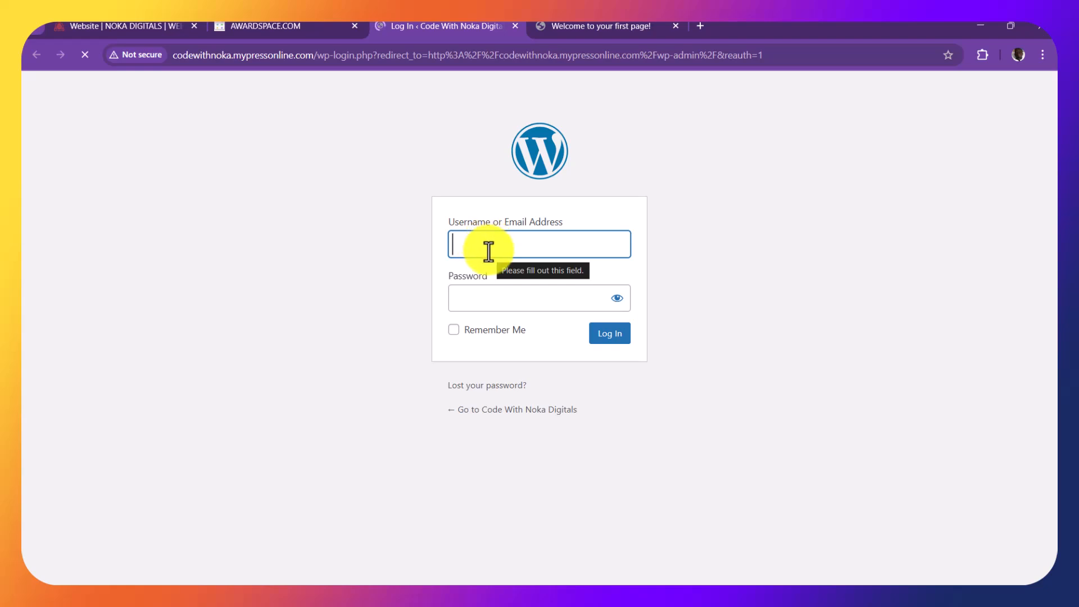
pyautogui.write('ad')
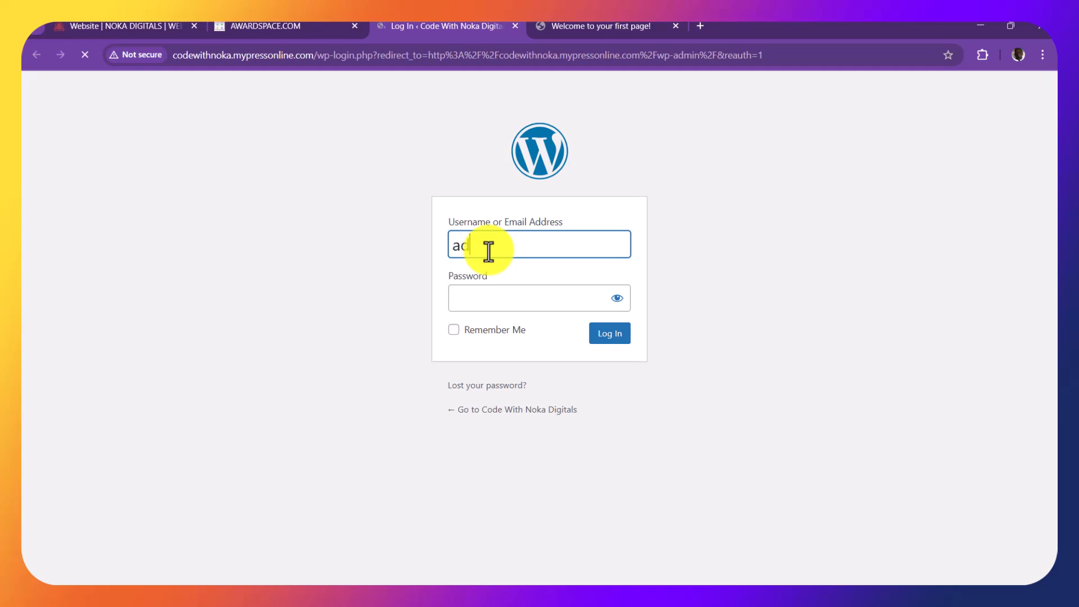
pyautogui.write('min')
pyautogui.press('Tab')
pyautogui.hotkey('ctrl', 'v')
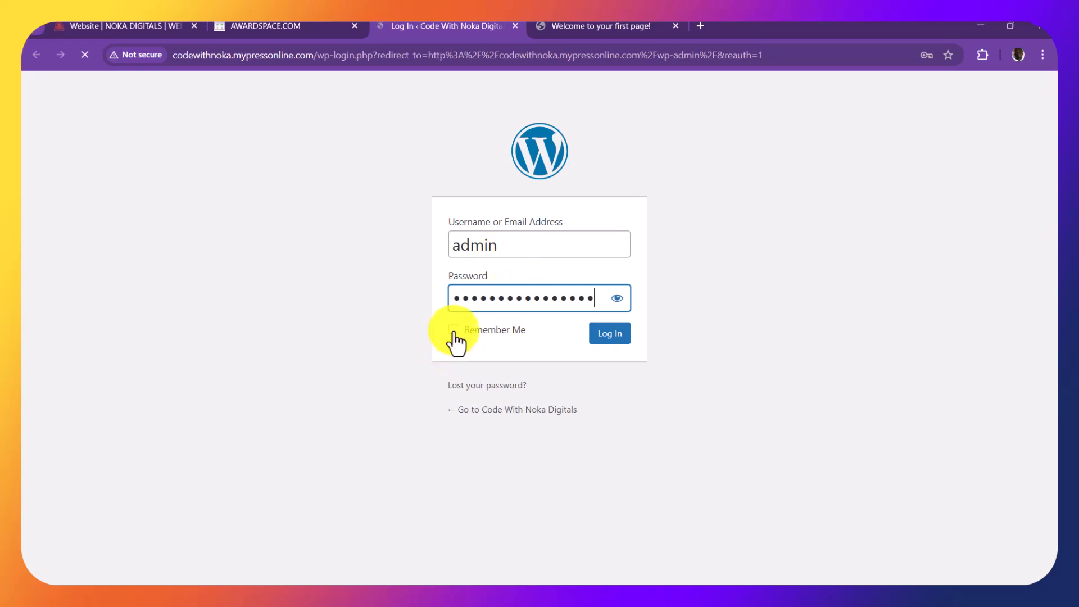
pyautogui.click(454, 330)
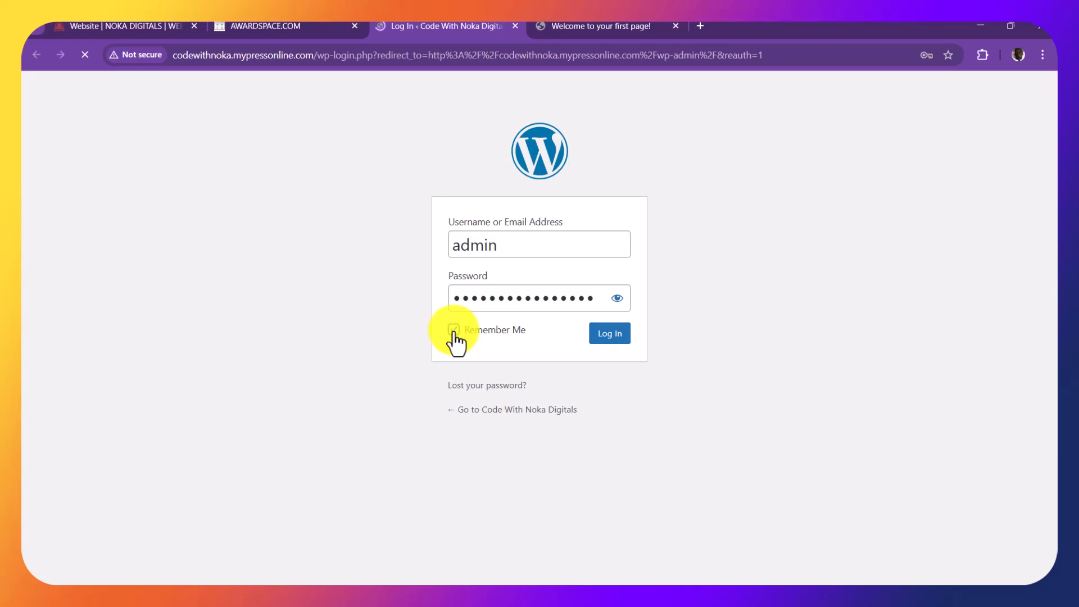
pyautogui.click(616, 337)
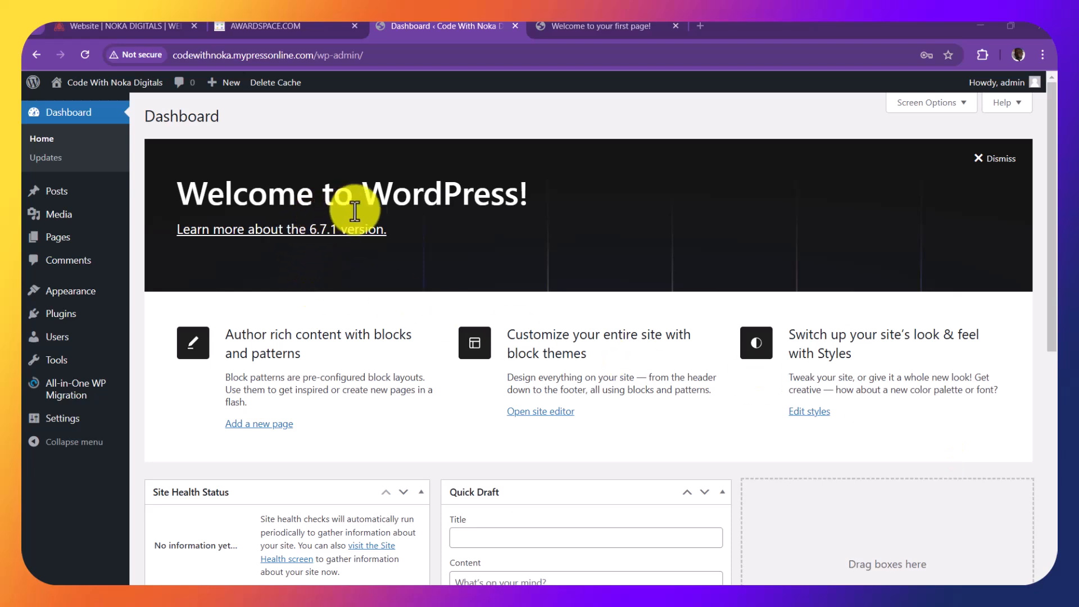
# - Hide all dashboard elements: Welcome, WordPress Events and News, Quick Draft, Activity, At a Glance and Site Health Status
pyautogui.click(944, 109)
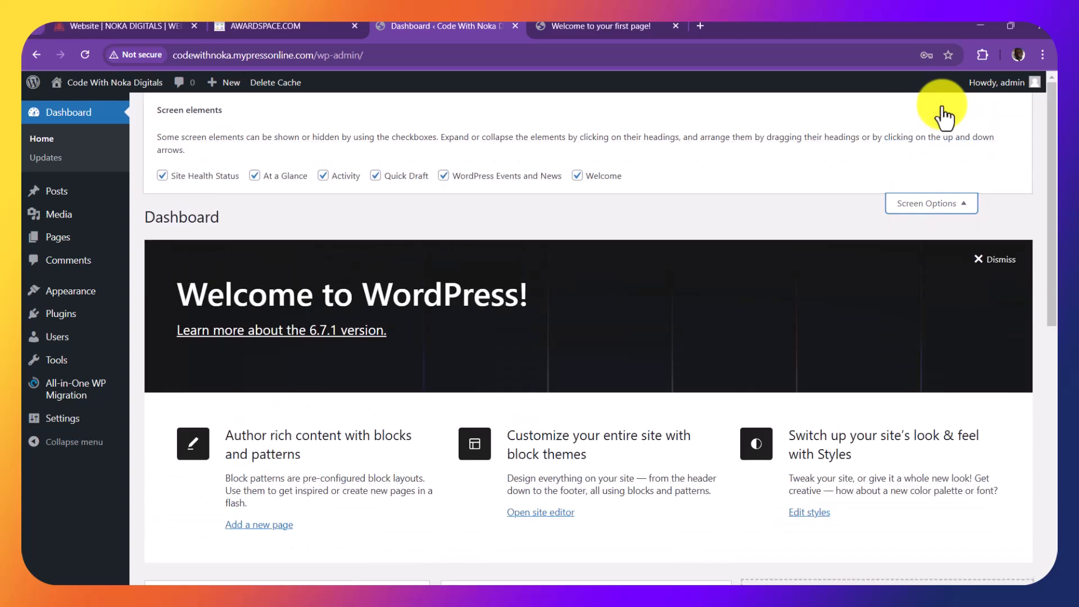
pyautogui.click(577, 175)
pyautogui.click(521, 177)
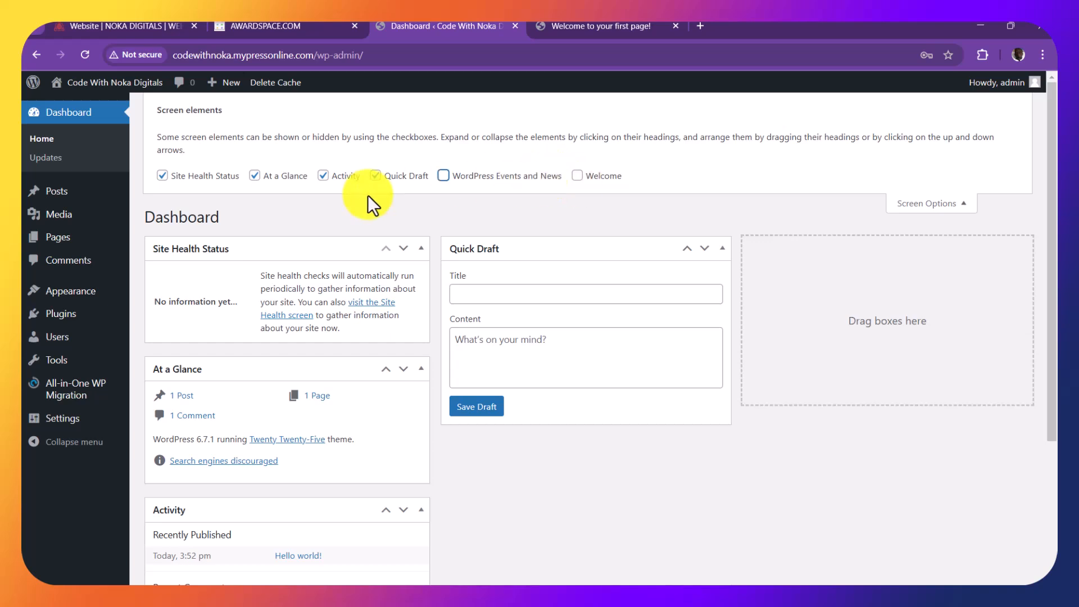
pyautogui.click(394, 177)
pyautogui.click(345, 177)
pyautogui.click(308, 164)
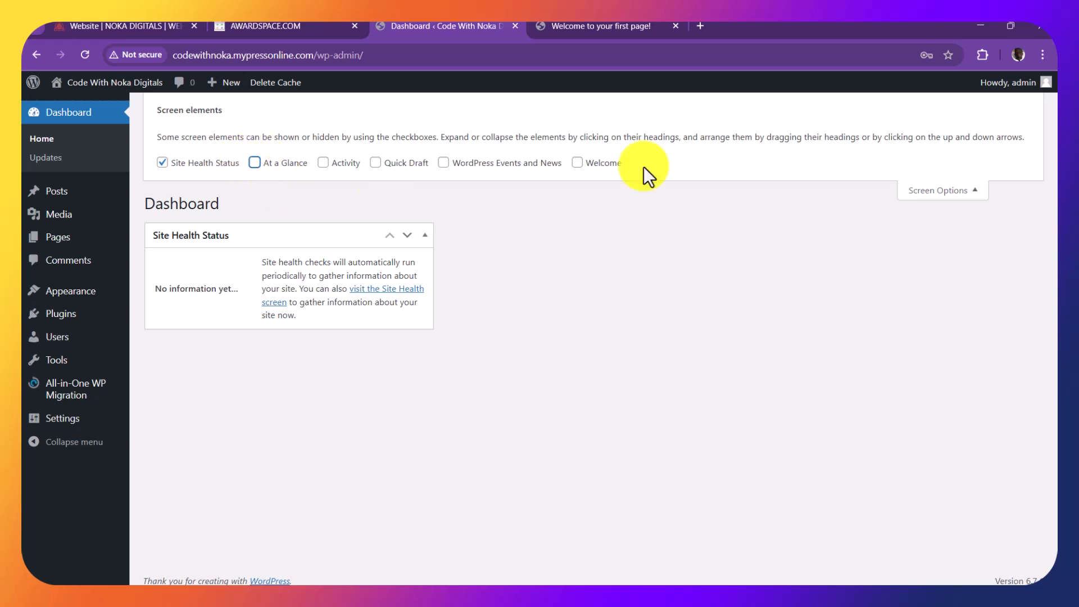
pyautogui.click(222, 164)
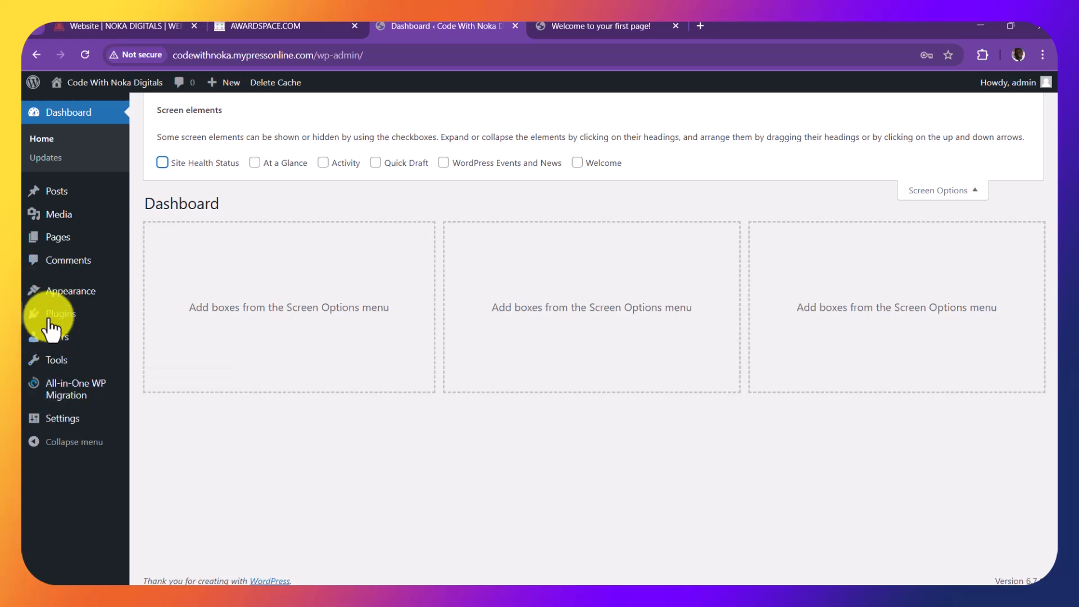
# - Open the installed themes and activate the Twenty Twenty-Three theme
pyautogui.moveTo(59, 310)
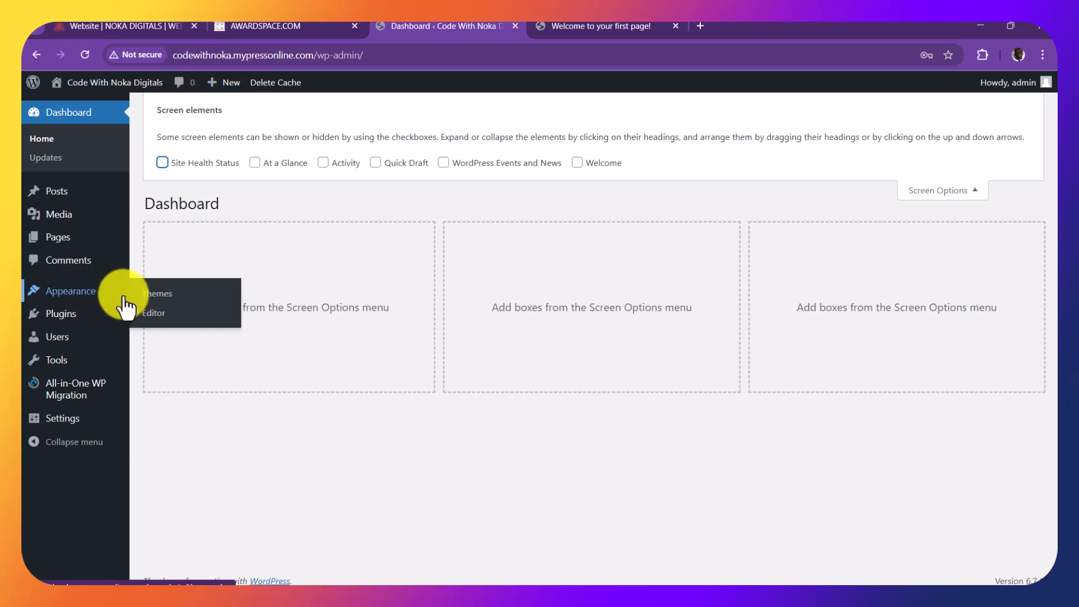
pyautogui.click(149, 298)
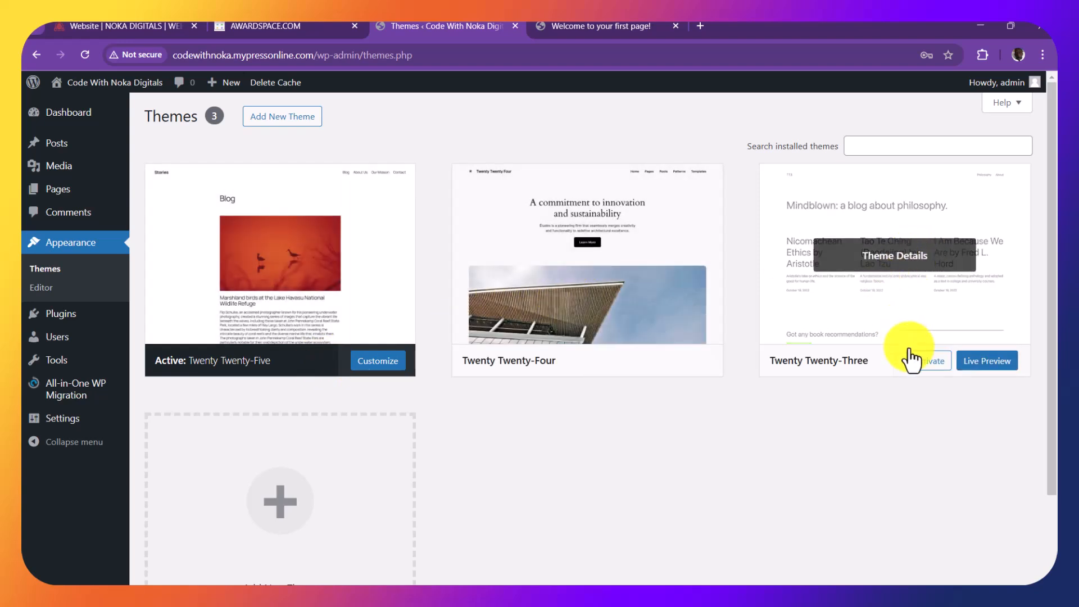
pyautogui.click(928, 365)
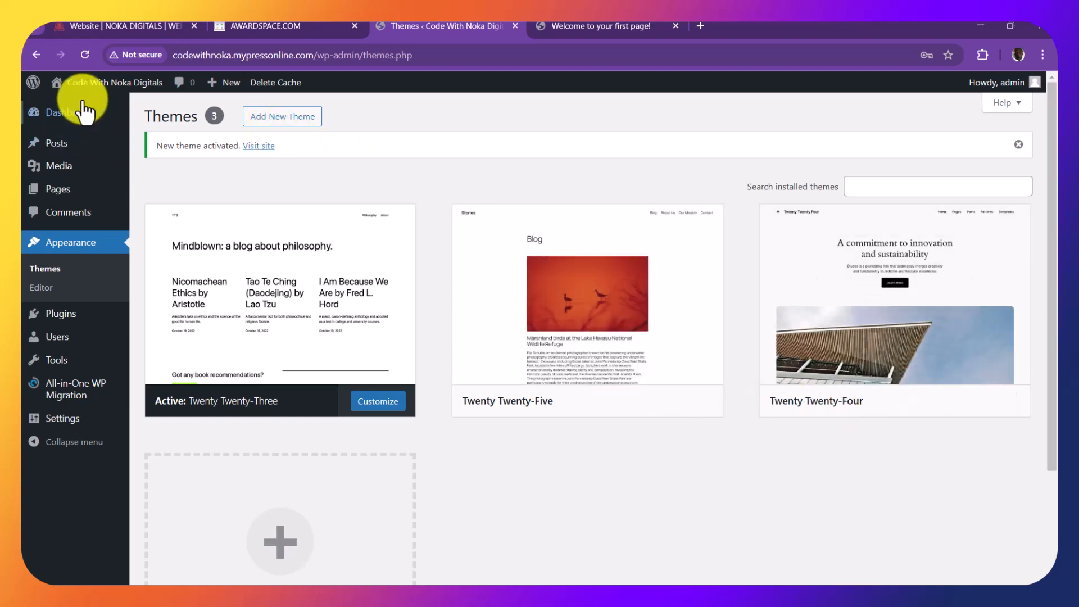
# - View the site's frontend in a separate tab, dismissing the Internet Download Manager trial notice, and return to the WordPress admin
pyautogui.moveTo(106, 114)
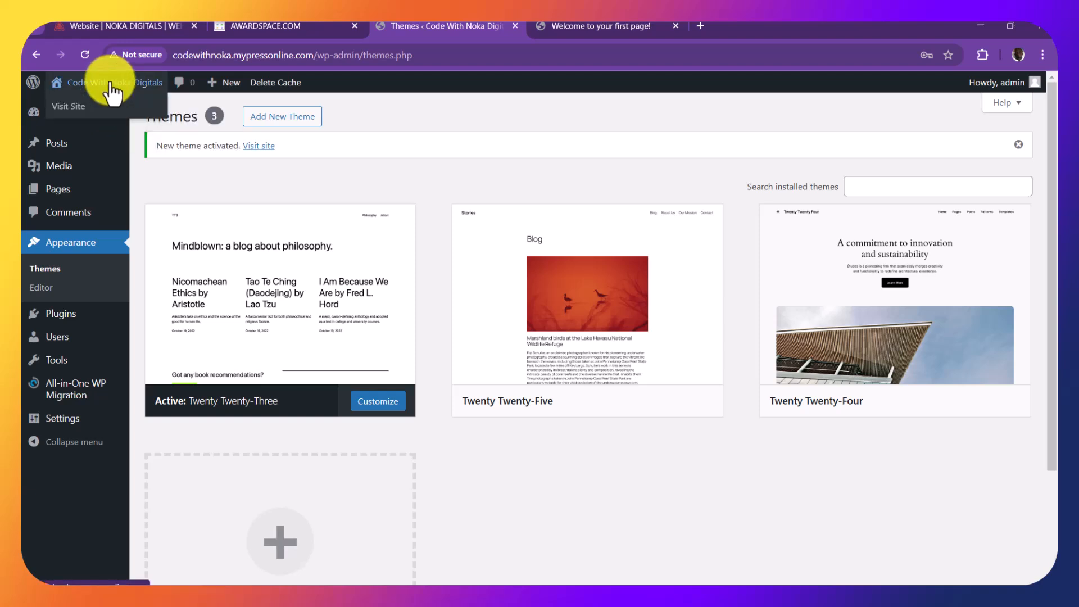
pyautogui.rightClick(112, 90)
pyautogui.click(130, 97)
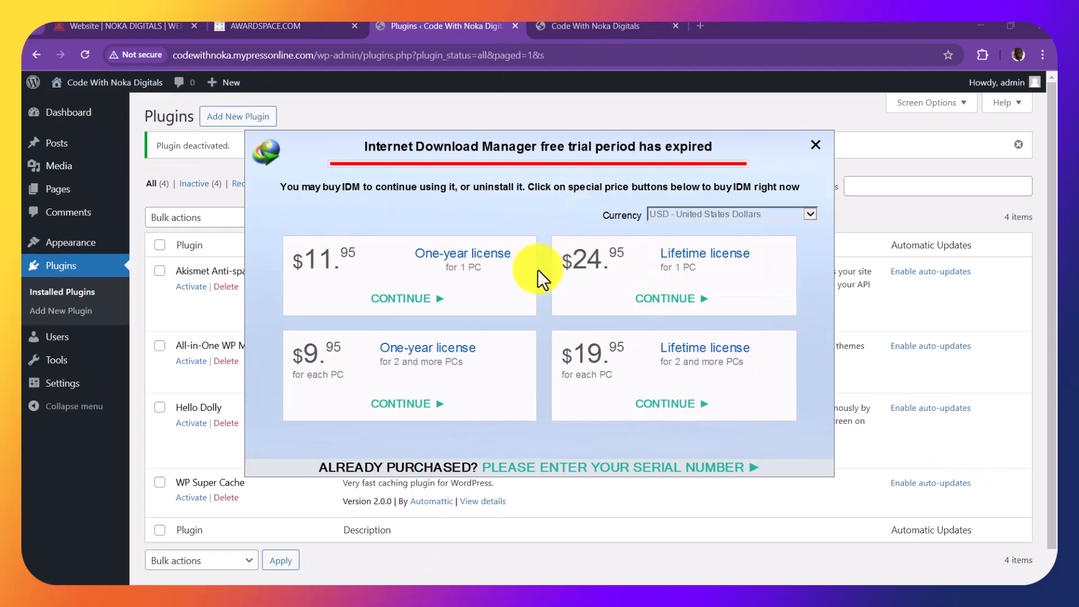
pyautogui.click(582, 31)
pyautogui.click(85, 55)
pyautogui.click(816, 145)
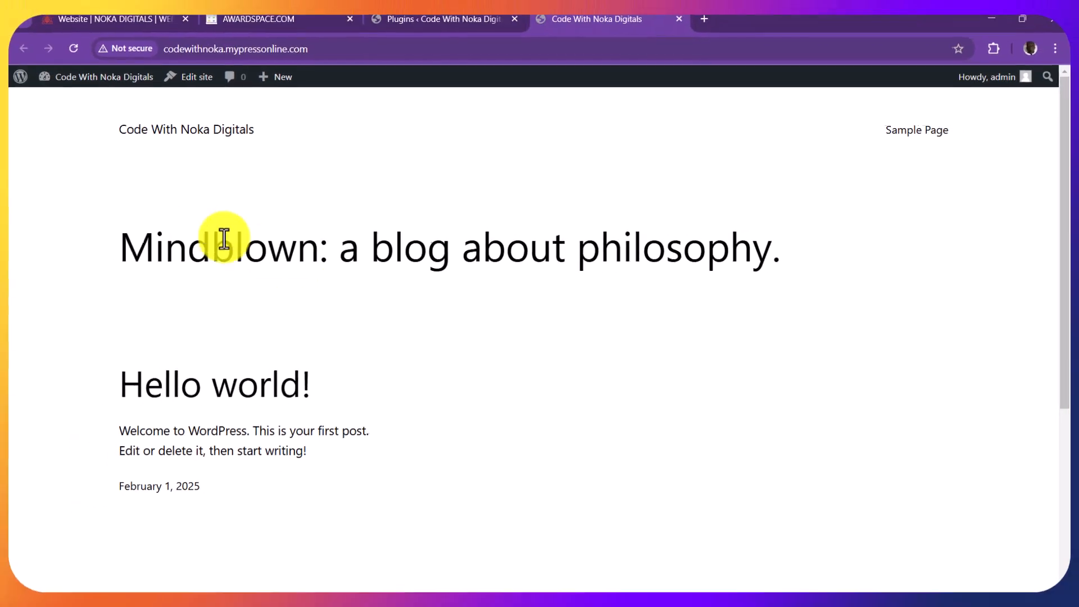
pyautogui.click(409, 25)
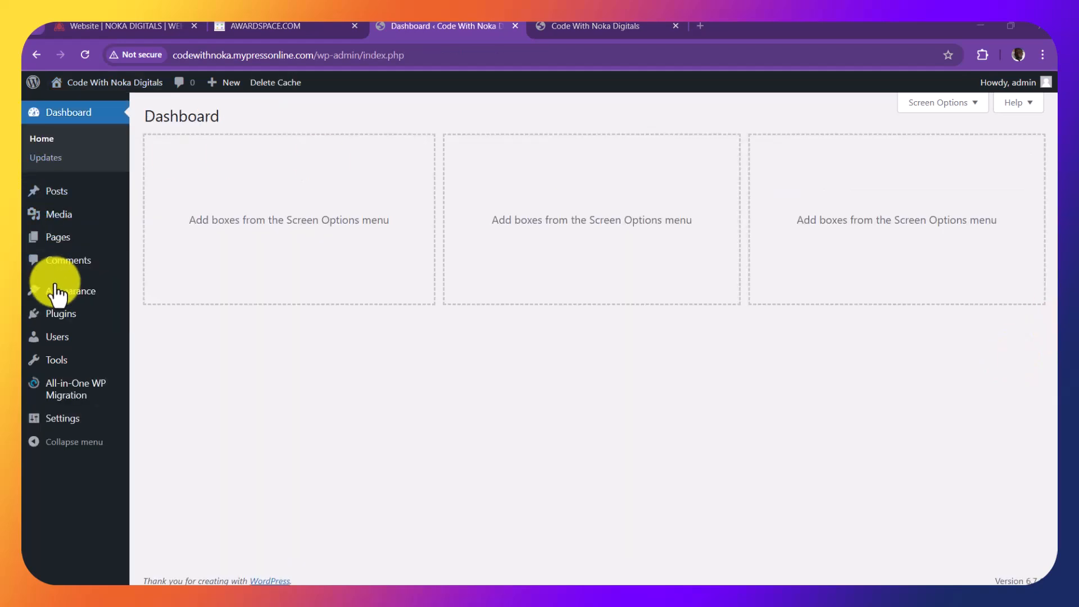
# - Delete the Akismet Anti-spam and Hello Dolly plugins together from the installed plugins, confirming the deletion
pyautogui.moveTo(64, 315)
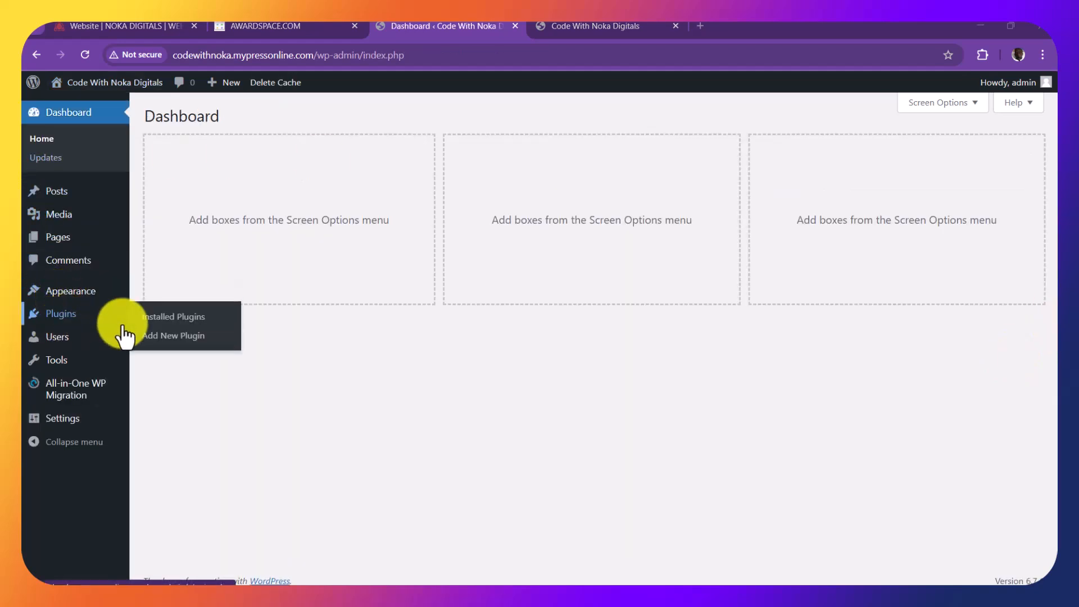
pyautogui.click(166, 319)
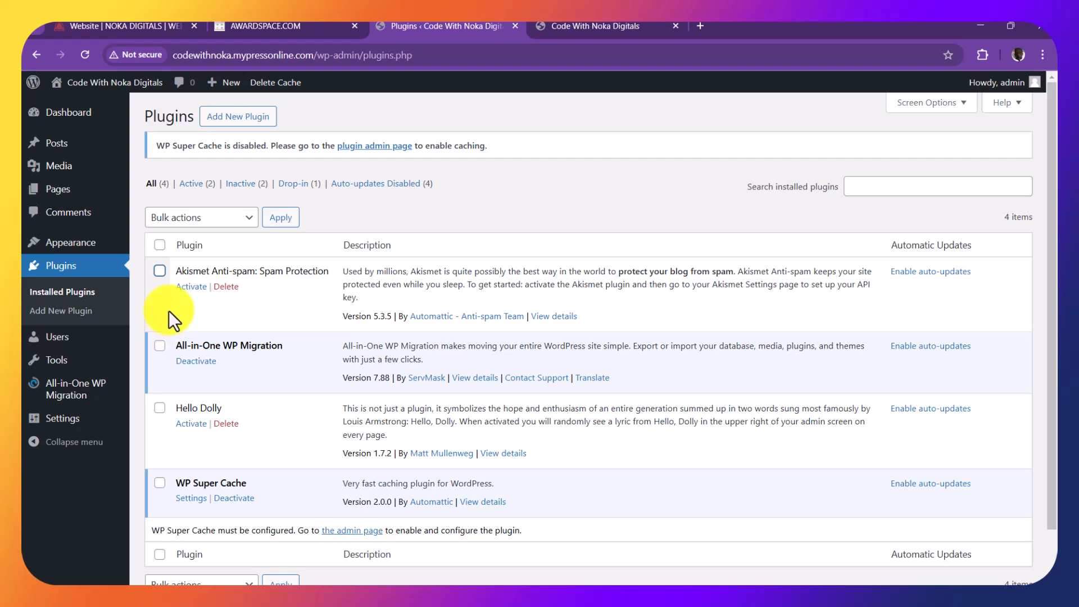
pyautogui.scroll(-1, 172, 305)
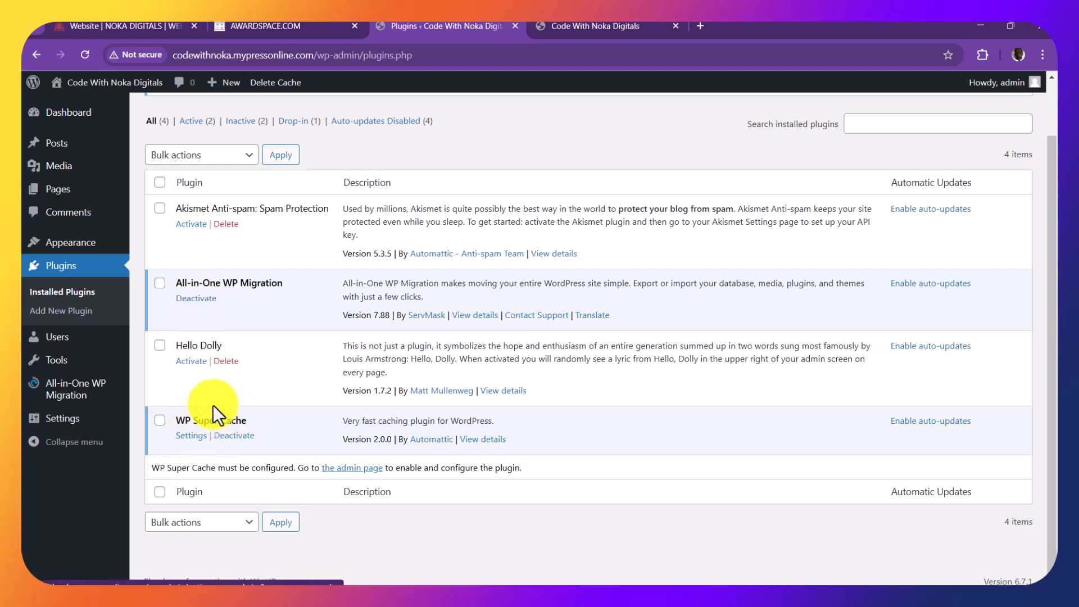
pyautogui.click(159, 209)
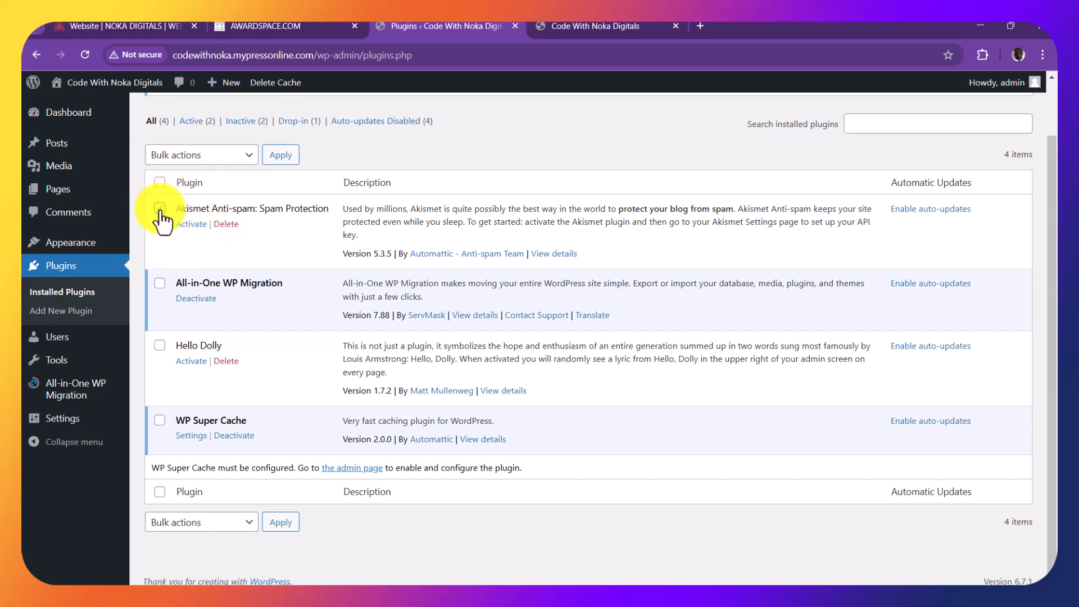
pyautogui.click(160, 345)
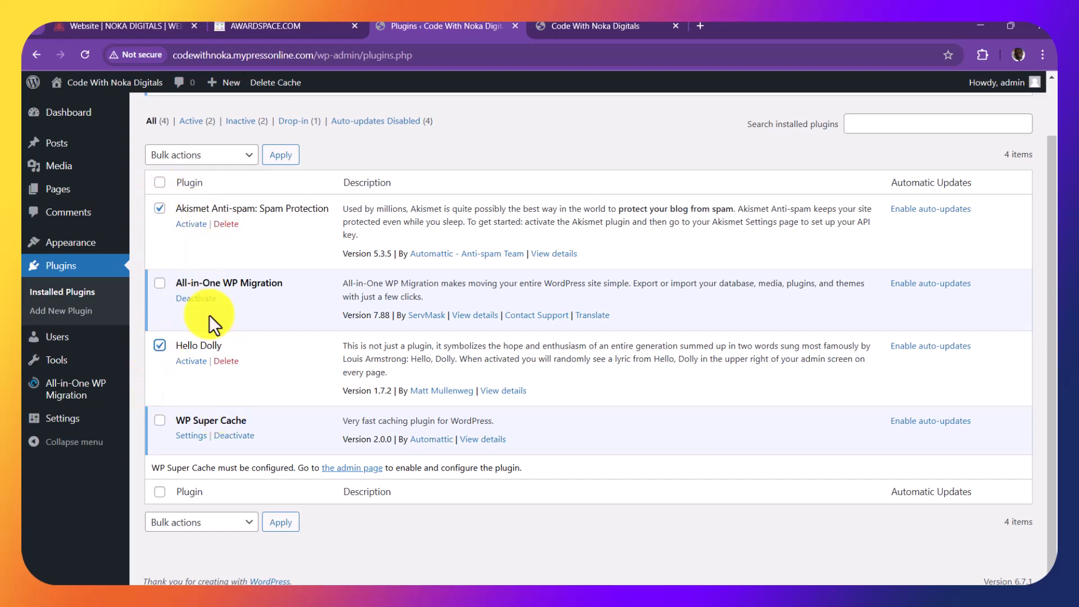
pyautogui.click(231, 163)
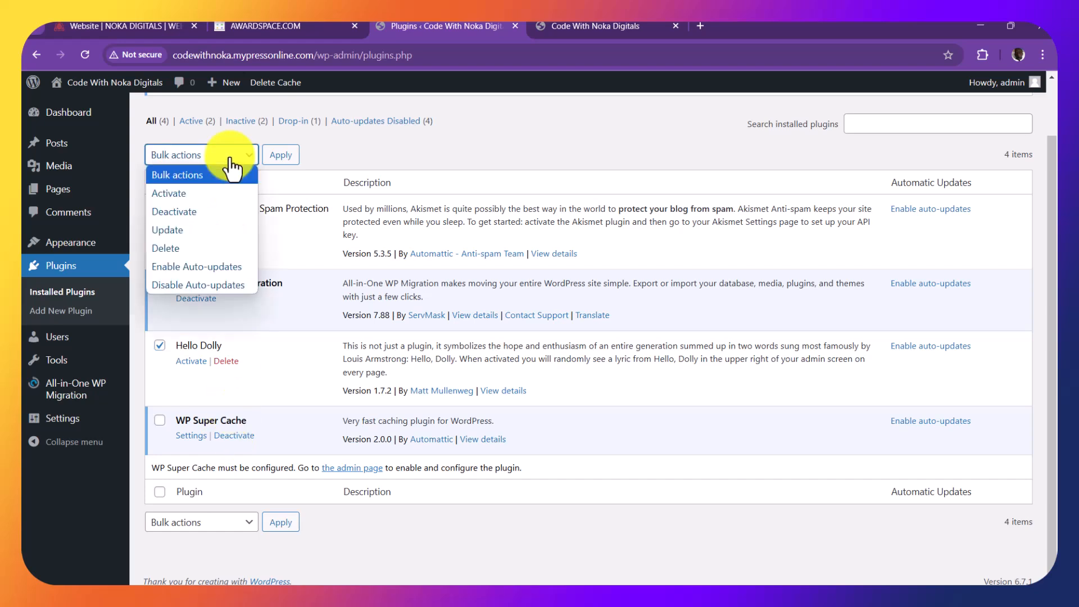
pyautogui.click(165, 247)
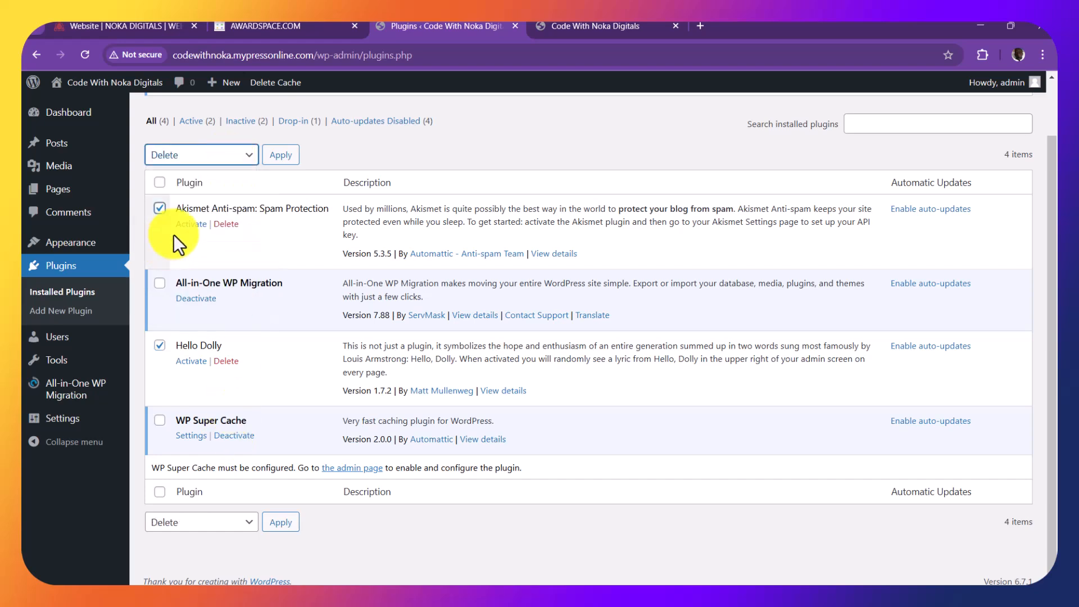
pyautogui.click(281, 158)
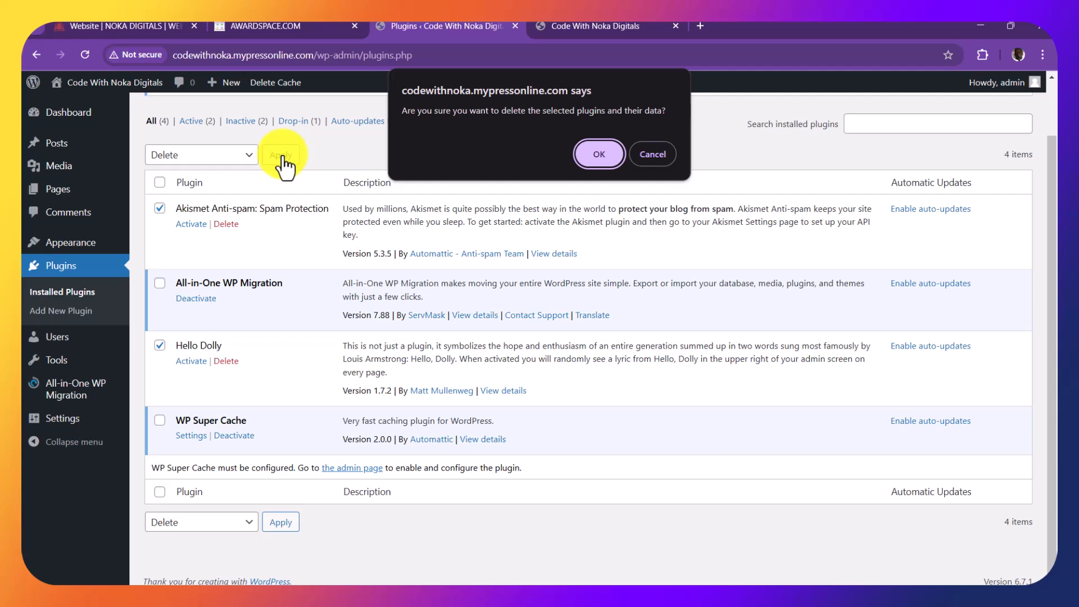
pyautogui.click(585, 163)
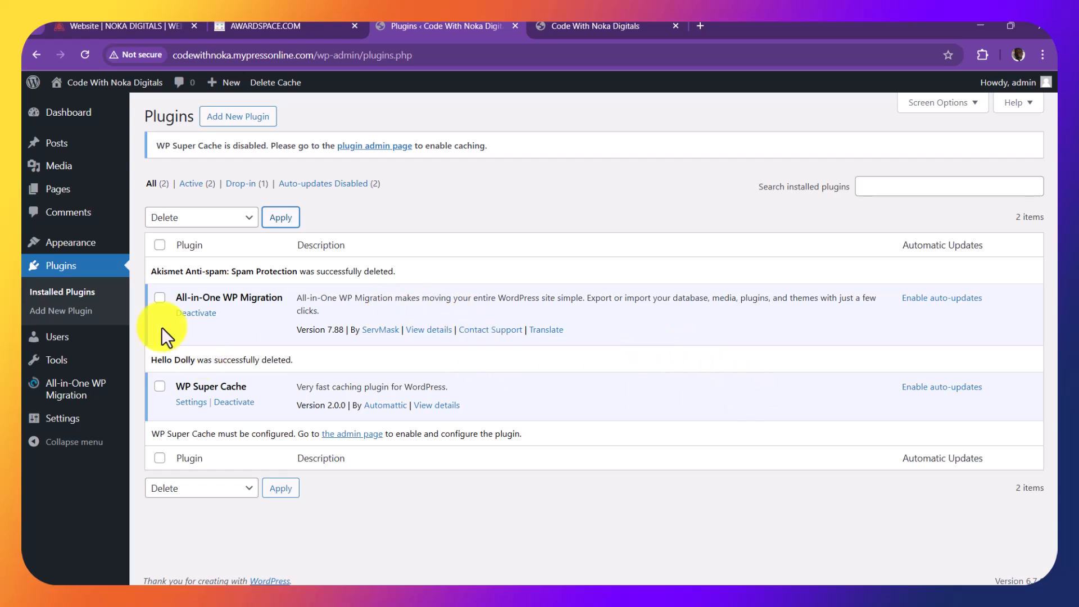
# - Open the popular themes available to add and install the Hello Elementor theme
pyautogui.moveTo(59, 166)
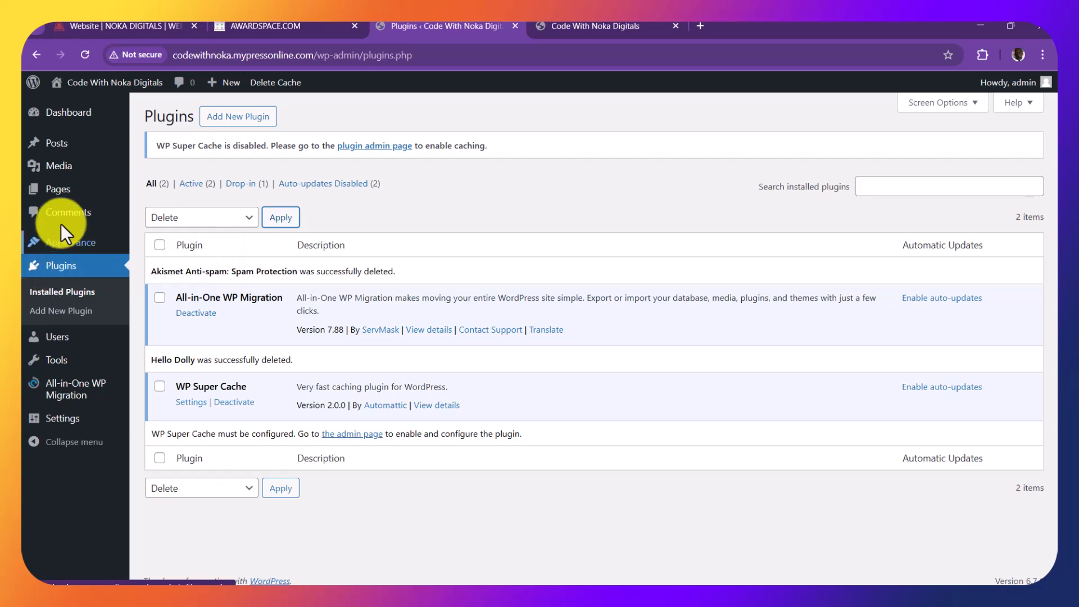
pyautogui.moveTo(72, 252)
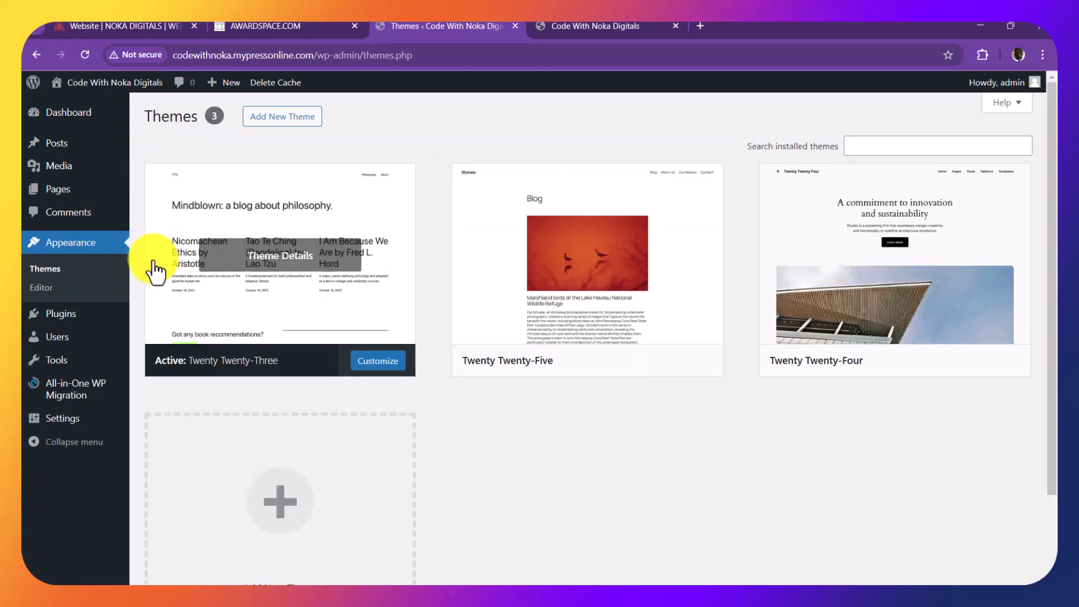
pyautogui.moveTo(602, 317)
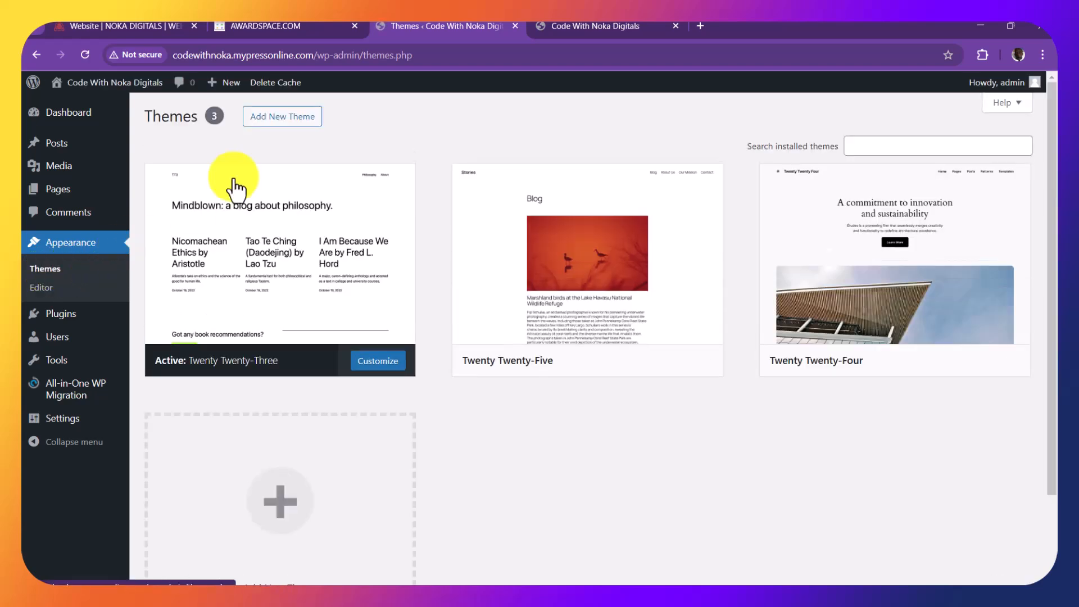
pyautogui.click(272, 120)
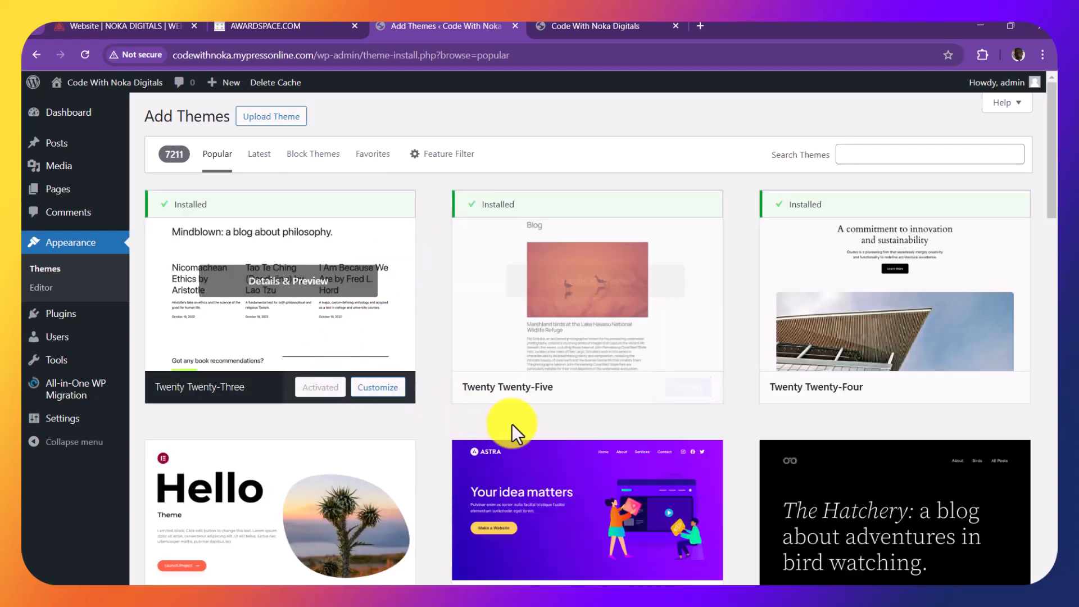
pyautogui.scroll(-3, 510, 424)
pyautogui.scroll(-5, 510, 423)
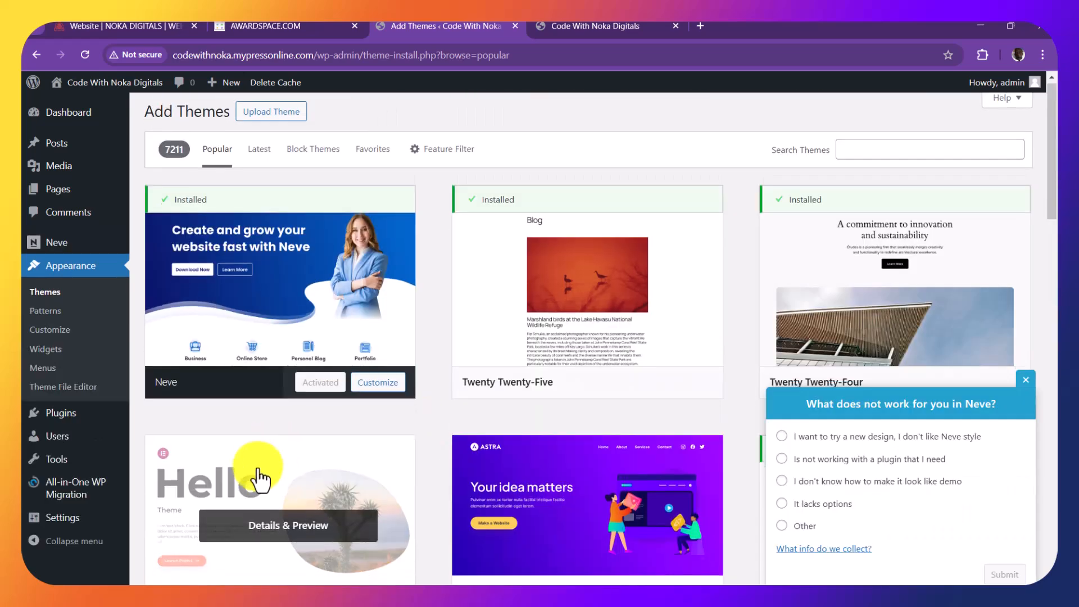
pyautogui.scroll(-3, 247, 472)
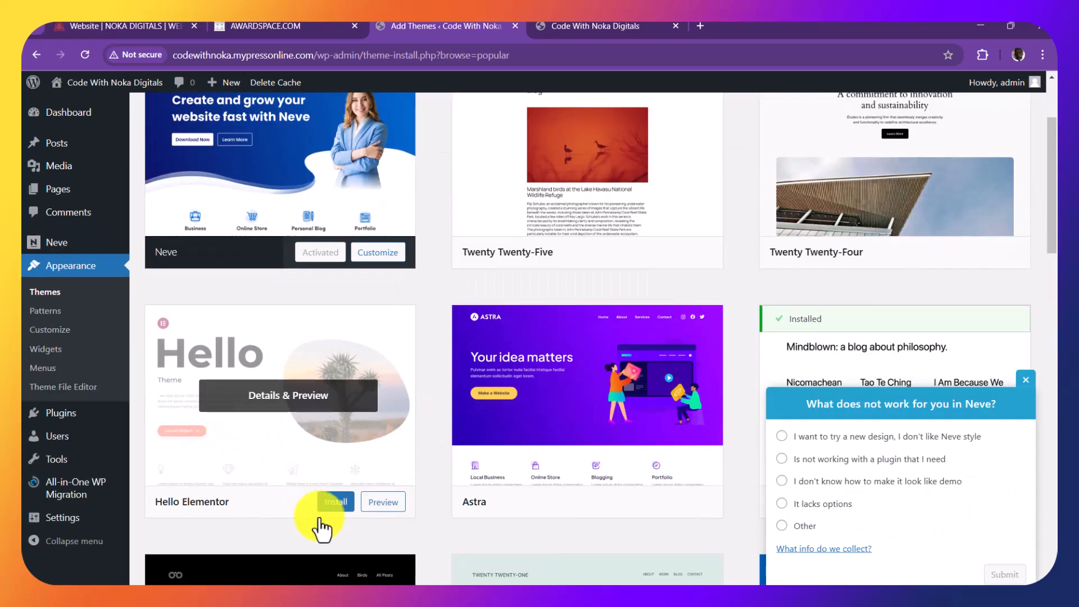
pyautogui.click(337, 502)
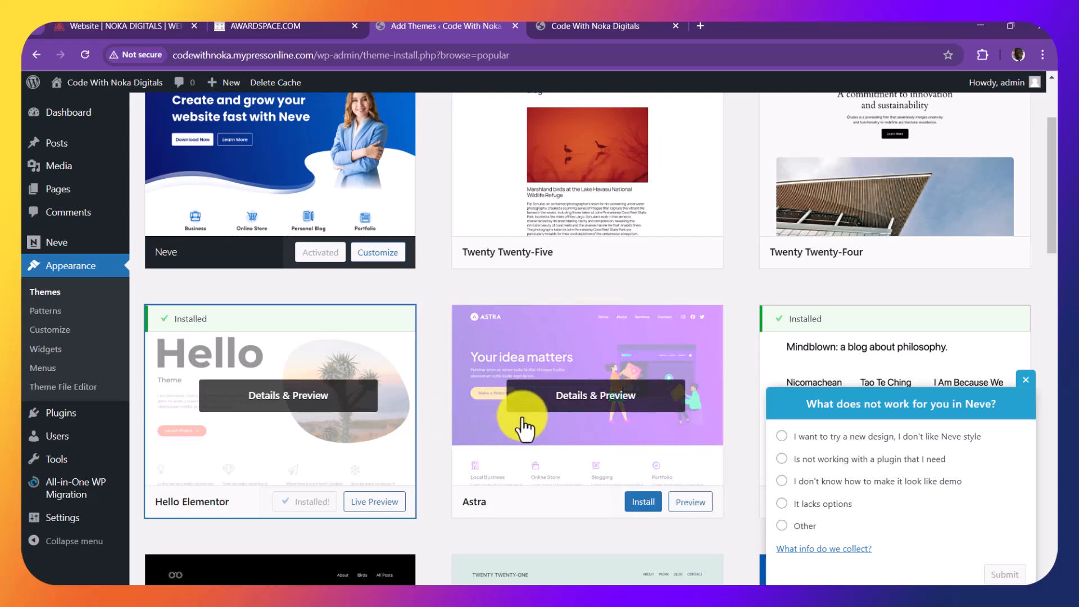
# - Look through the other popular themes and activate the installed Hello Elementor theme
pyautogui.scroll(-3, 522, 413)
pyautogui.scroll(-5, 525, 430)
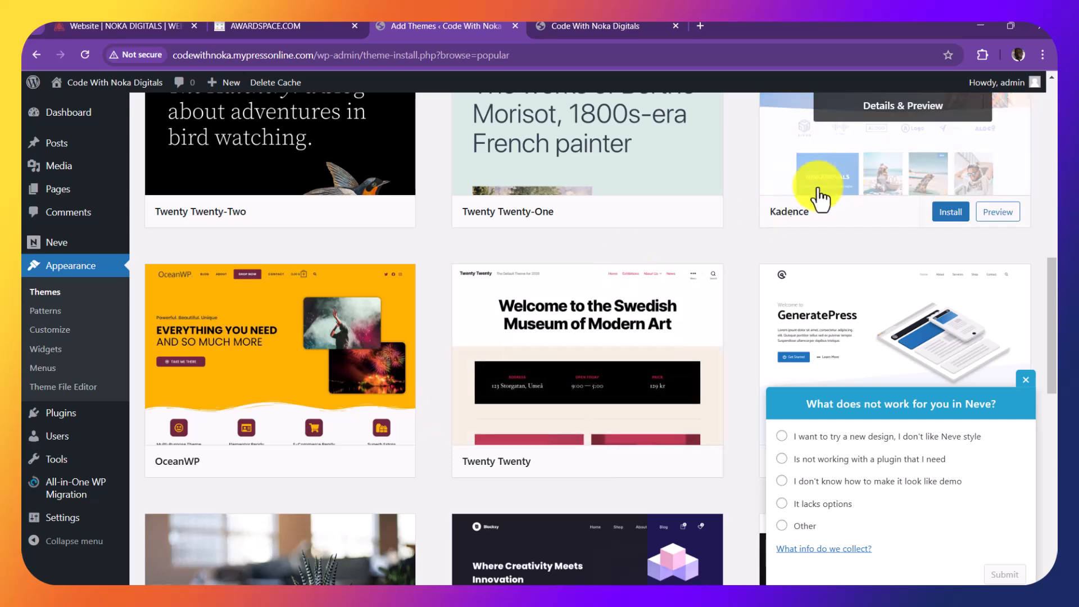
pyautogui.scroll(-7, 622, 250)
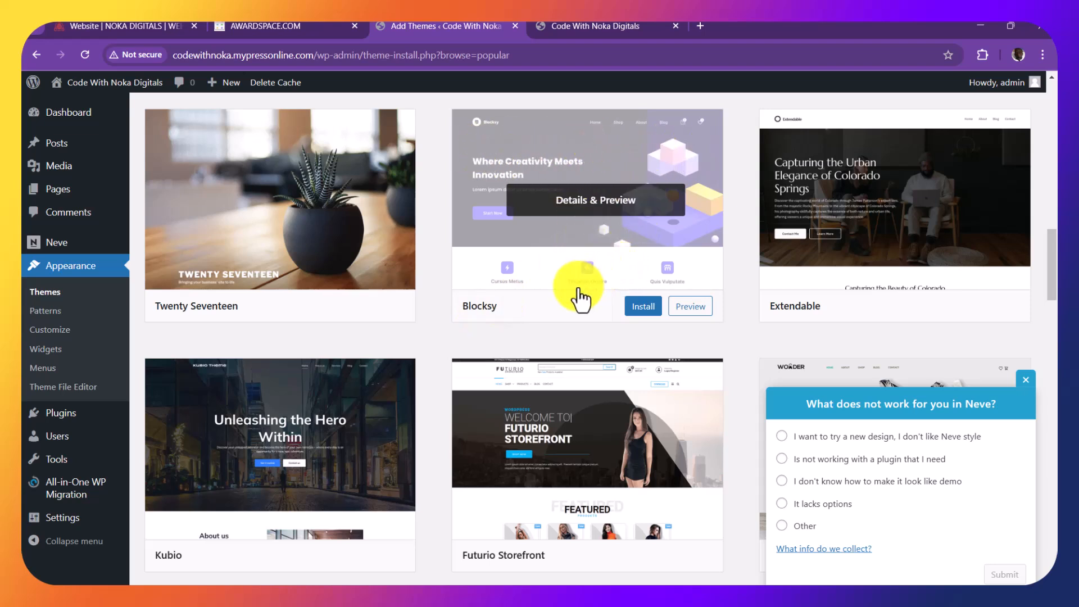
pyautogui.scroll(-4, 579, 289)
pyautogui.scroll(-1, 581, 304)
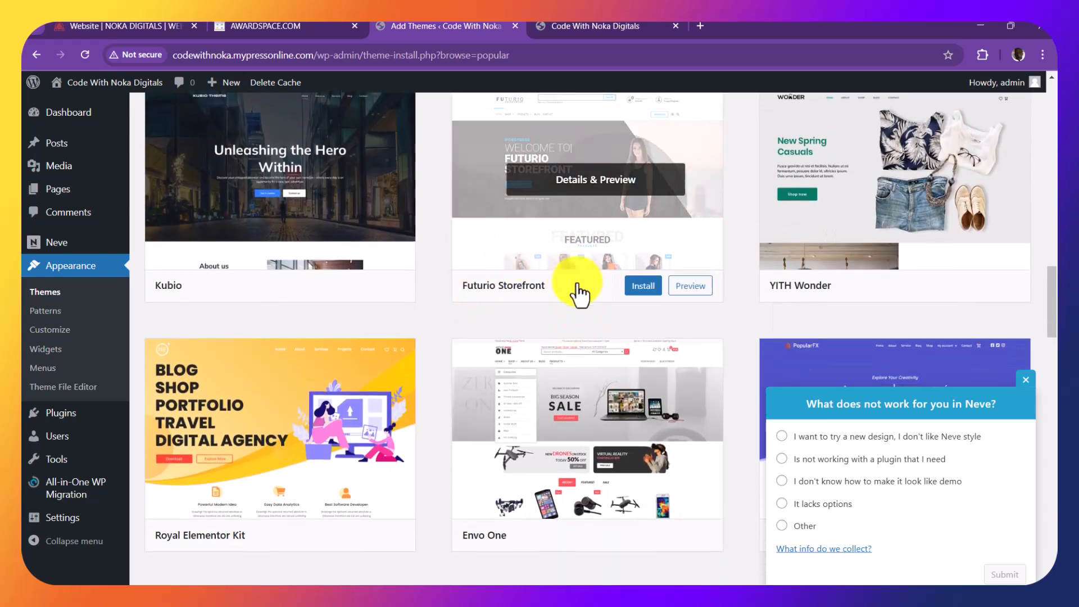
pyautogui.scroll(4, 506, 373)
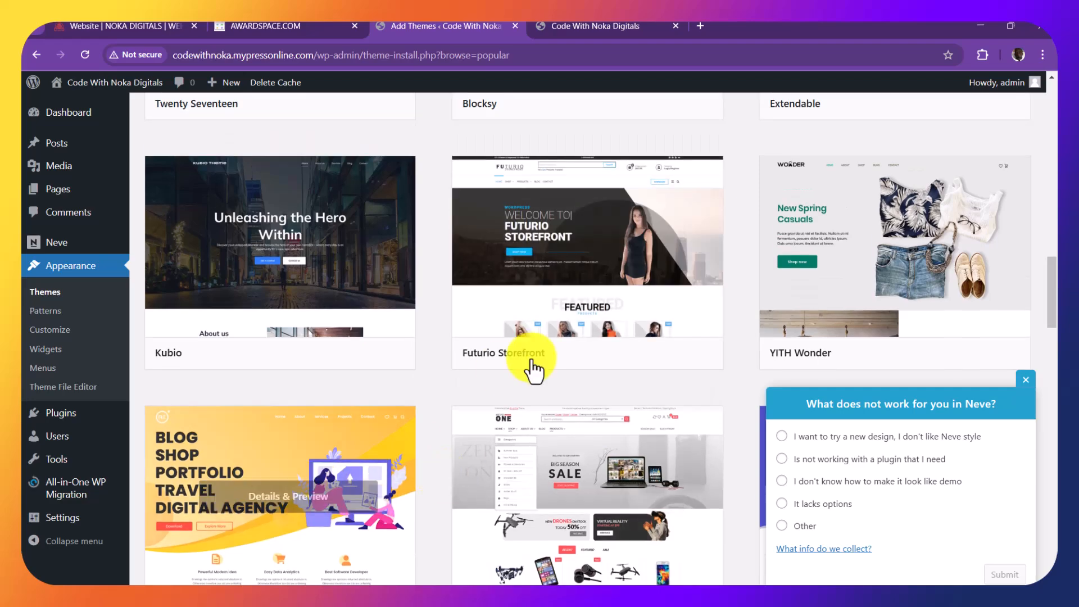
pyautogui.scroll(18, 538, 362)
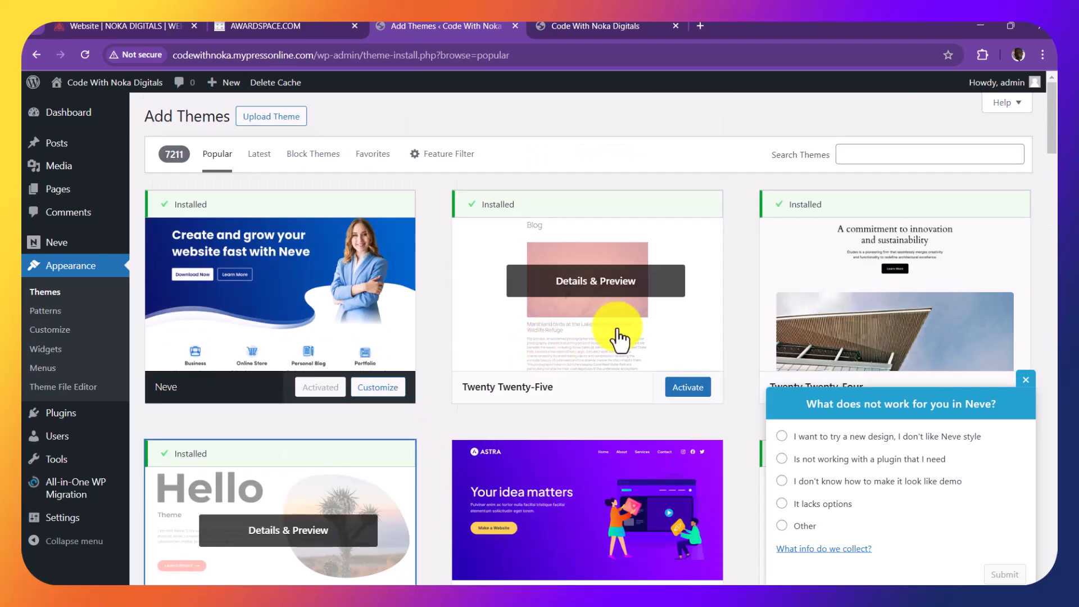
pyautogui.scroll(-3, 289, 475)
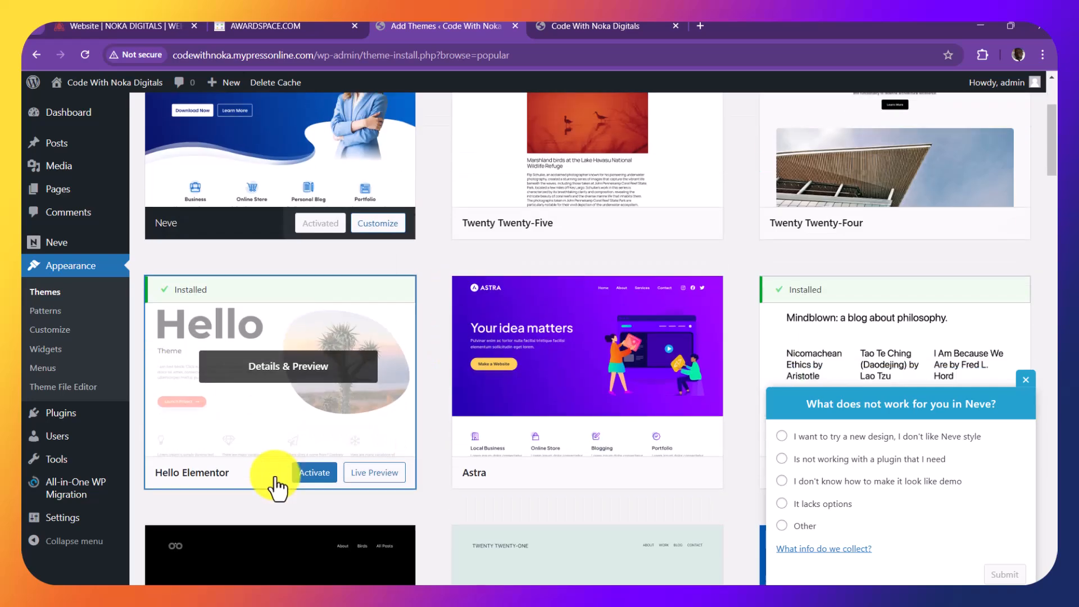
pyautogui.click(306, 440)
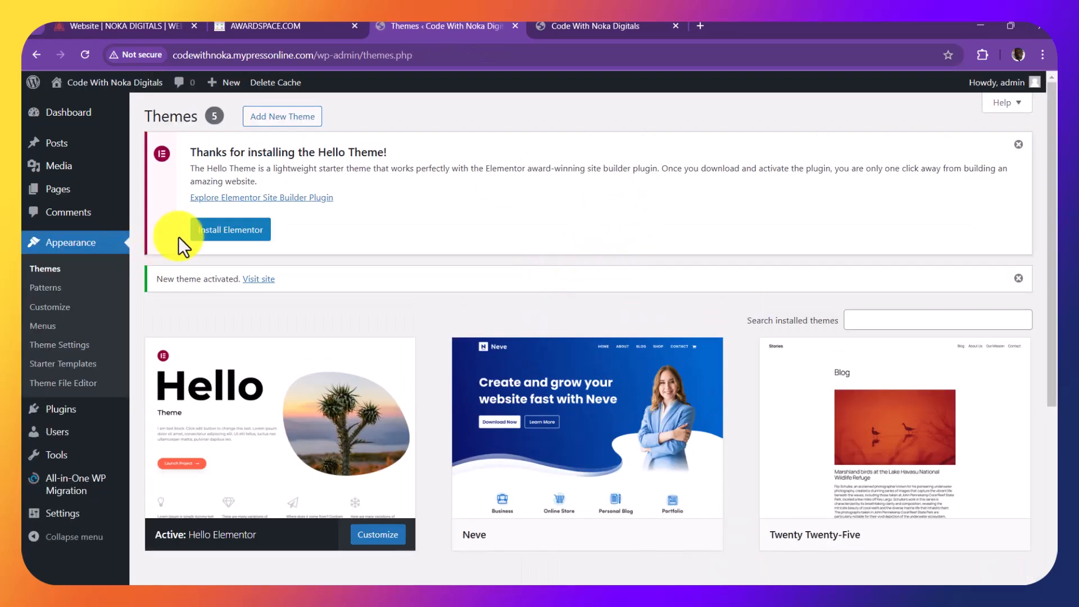
# - Install the Elementor Website Builder plugin offered by the Hello theme notice and activate it
pyautogui.click(231, 238)
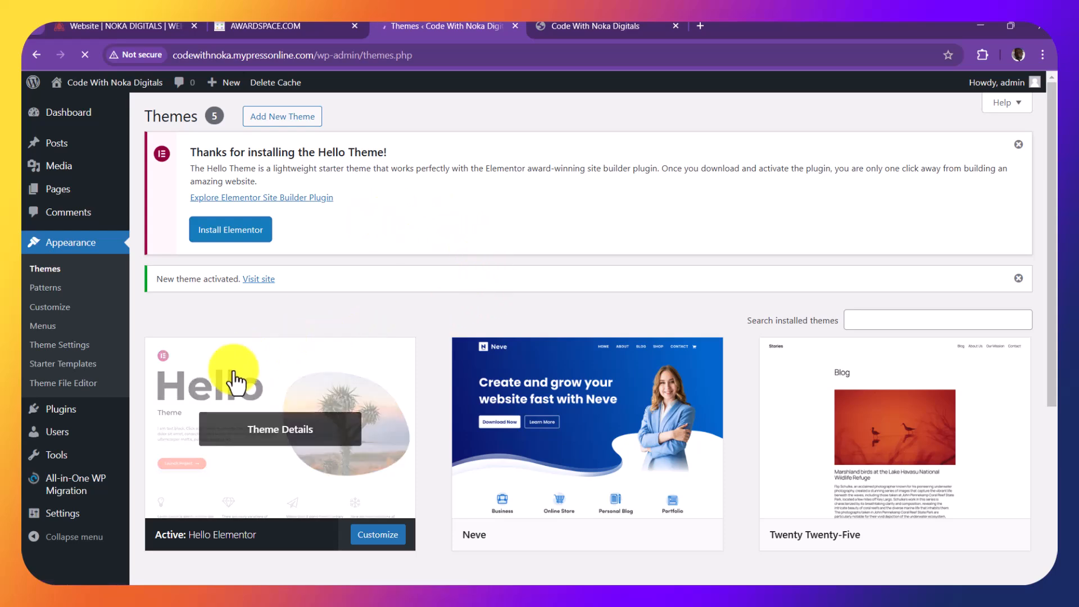
pyautogui.scroll(-4, 552, 388)
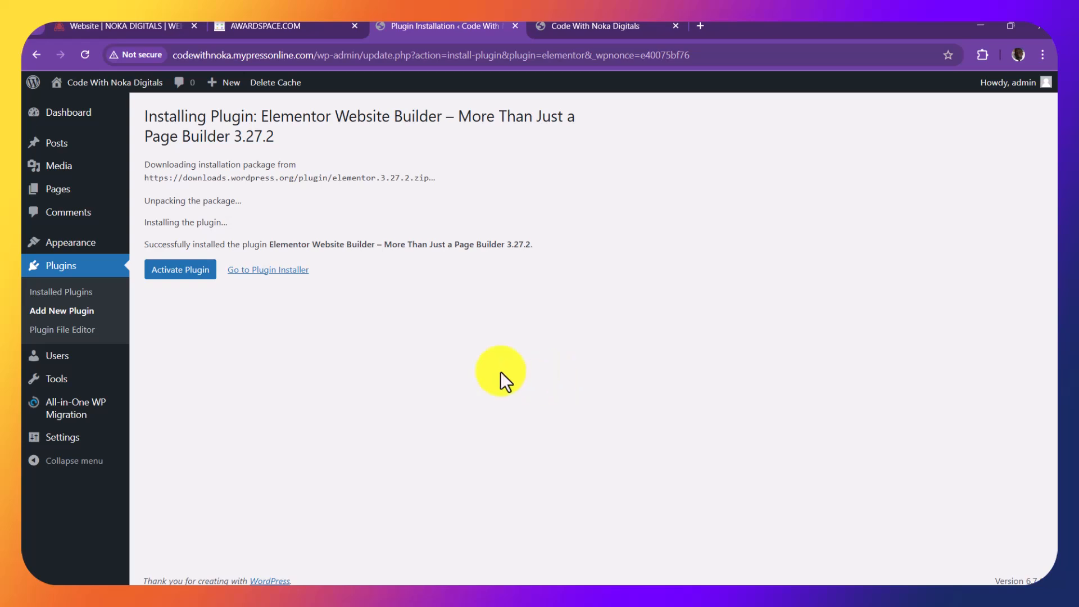
pyautogui.click(163, 273)
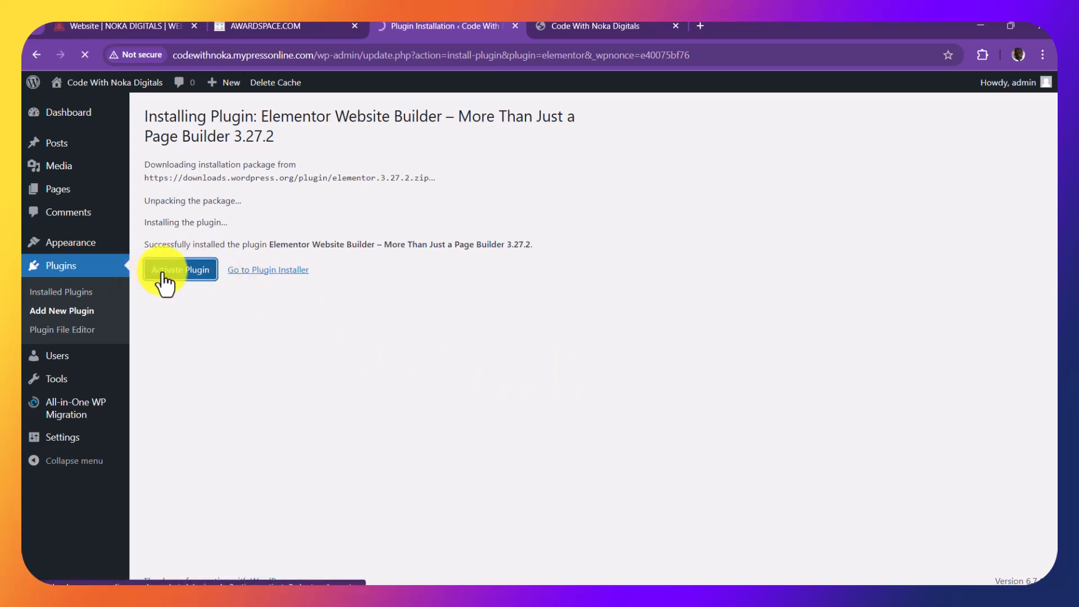